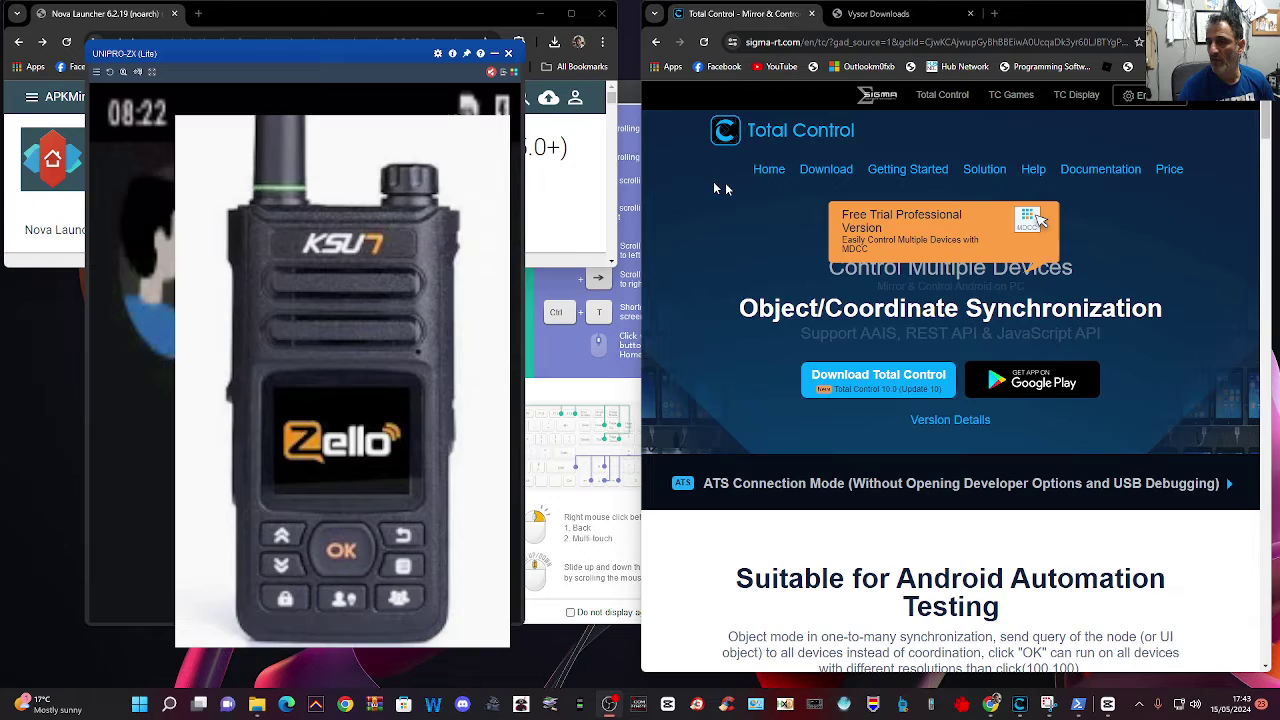
# Minimize the UNIPRO-ZX mirror window to uncover the APKMirror Nova Launcher page
pyautogui.click(495, 56)
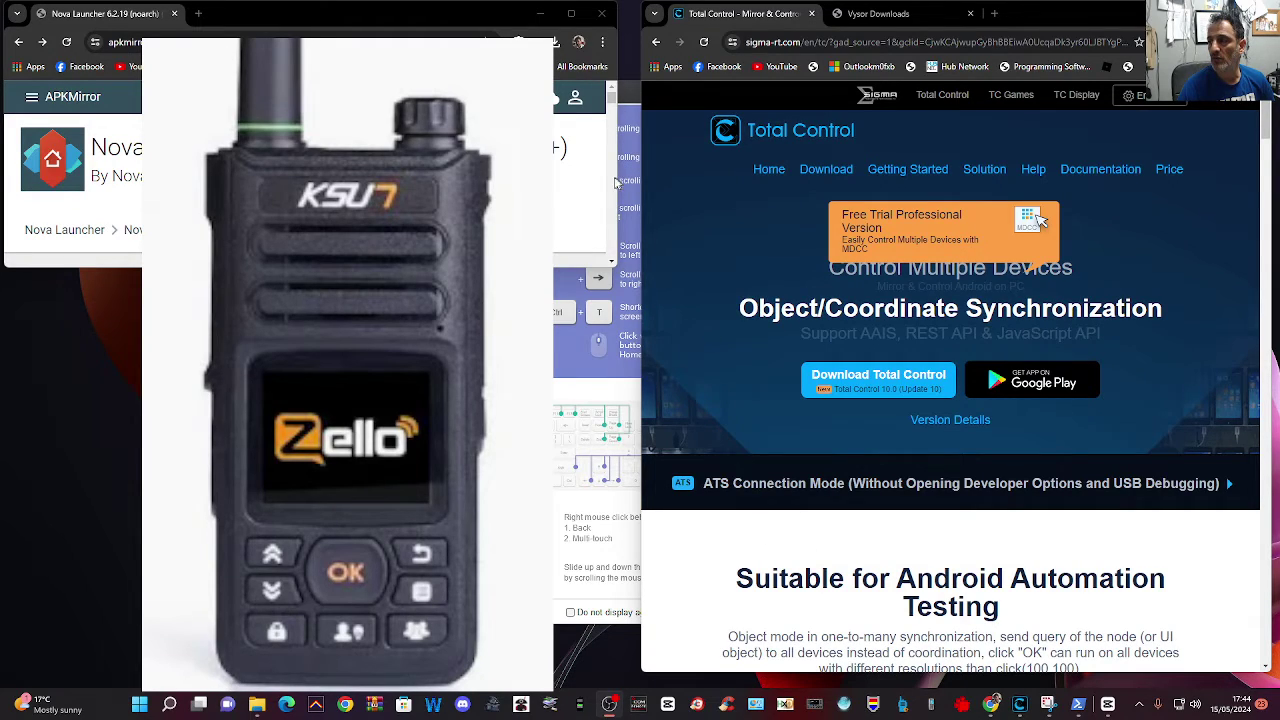
# Settle on the Total Control site and open its Version 10.0 (Update 10) download page
pyautogui.click(900, 15)
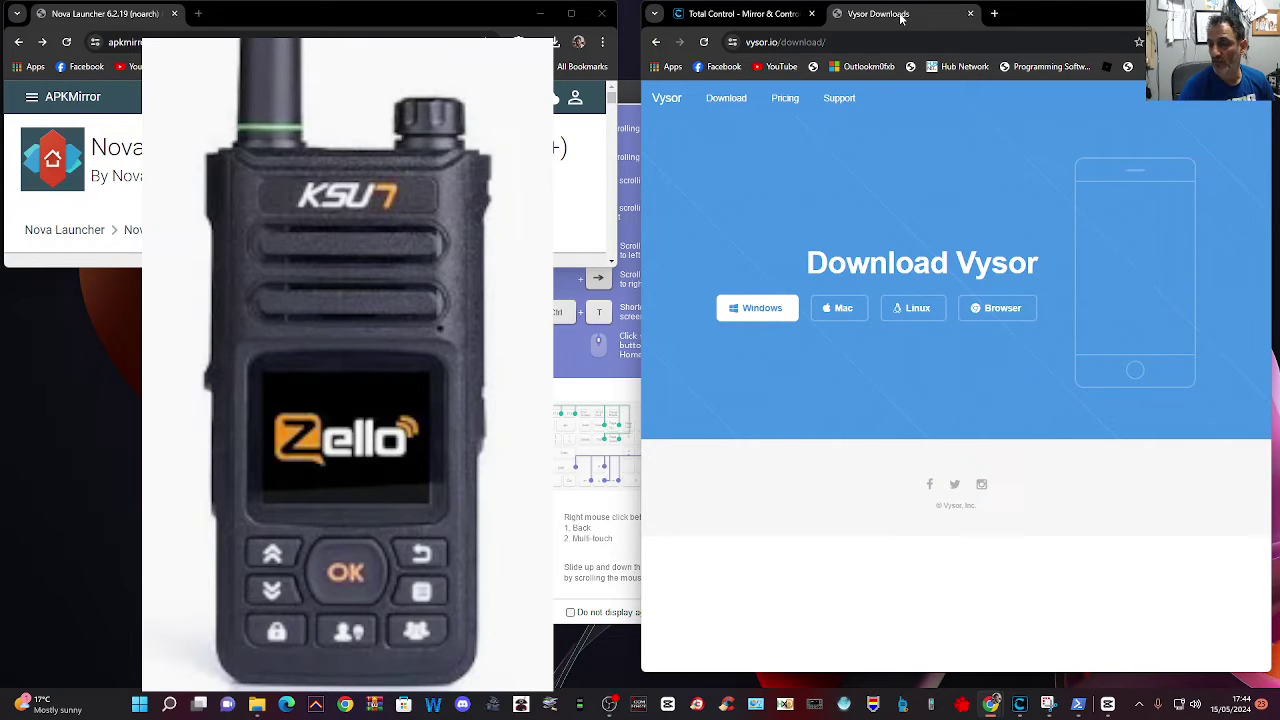
pyautogui.click(760, 14)
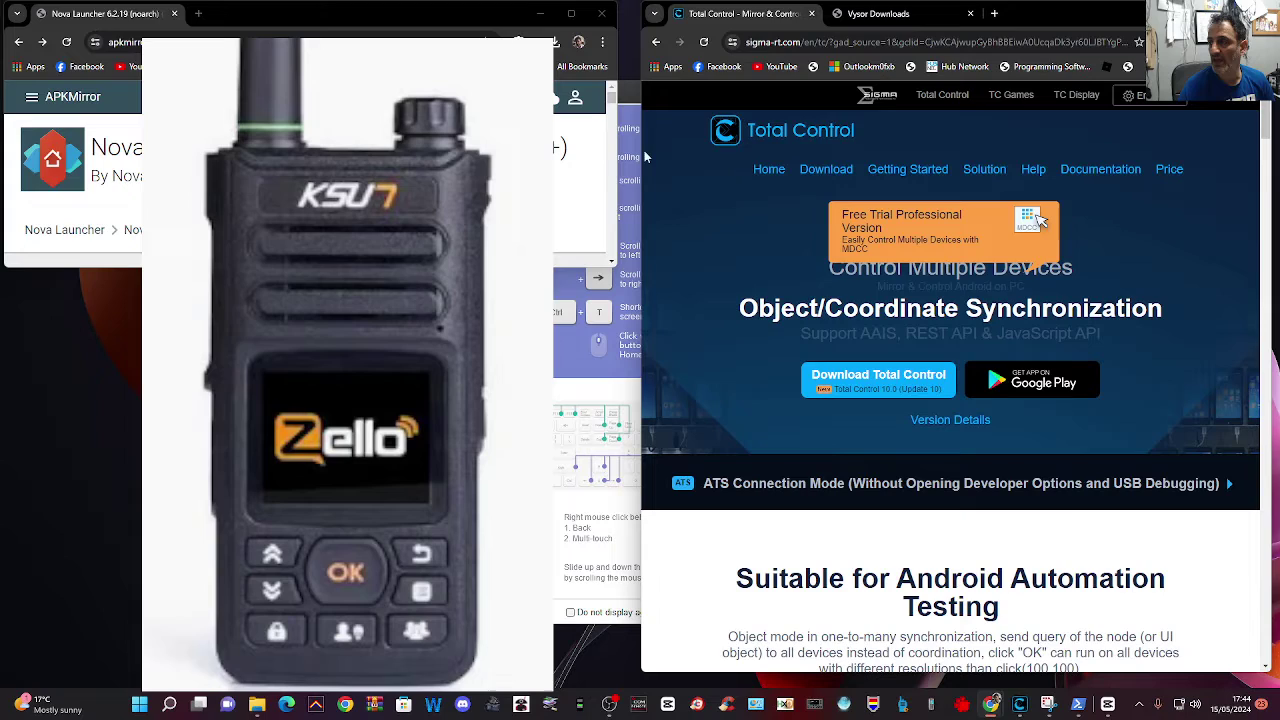
pyautogui.click(882, 16)
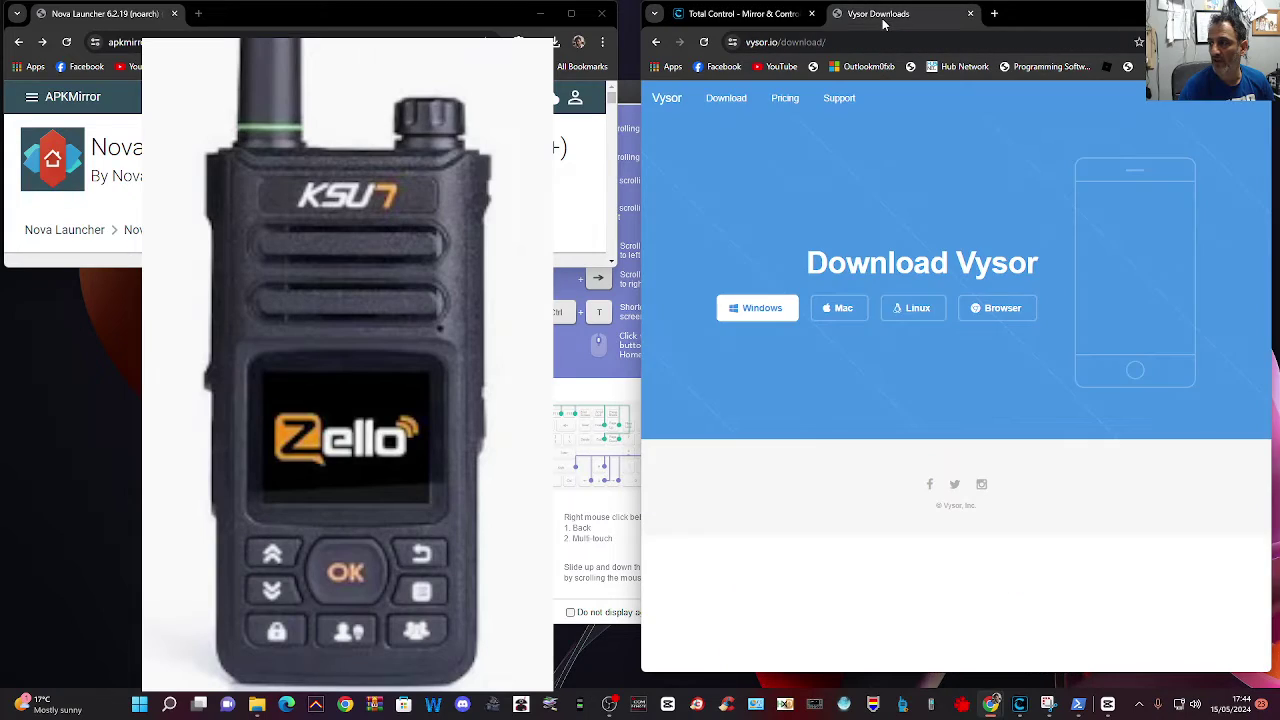
pyautogui.click(748, 16)
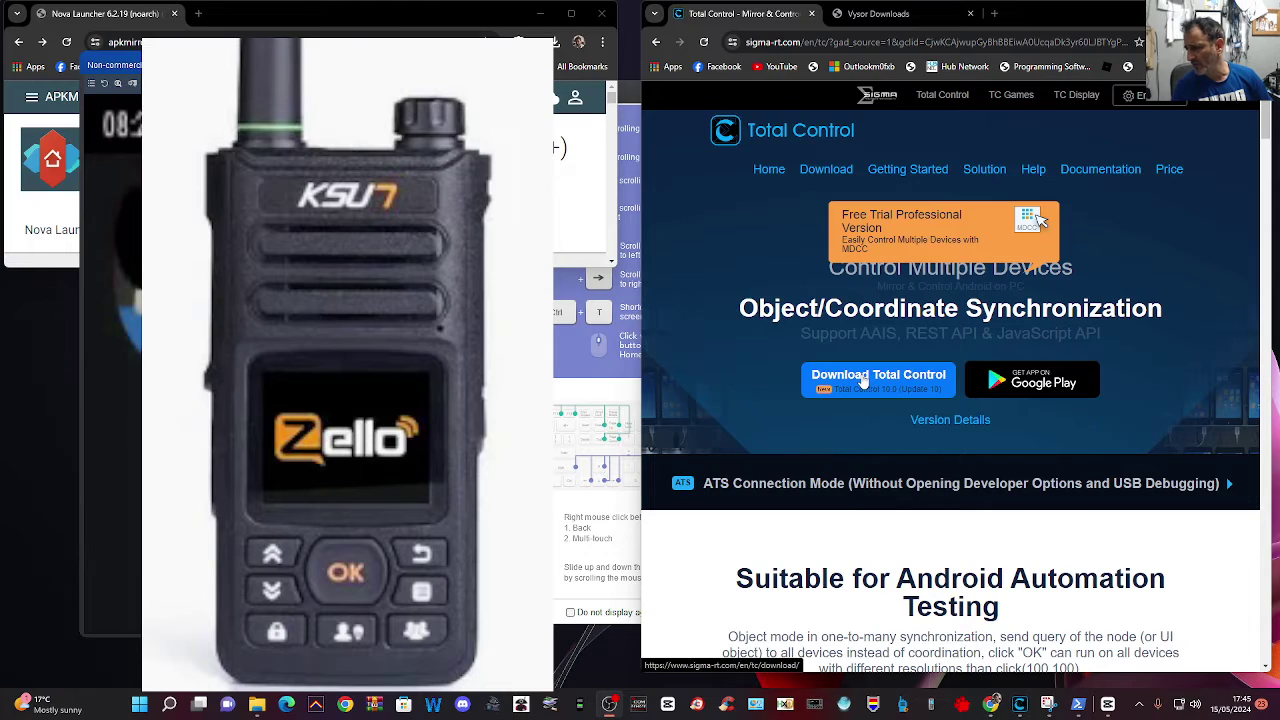
pyautogui.scroll(-2, 910, 370)
pyautogui.click(904, 287)
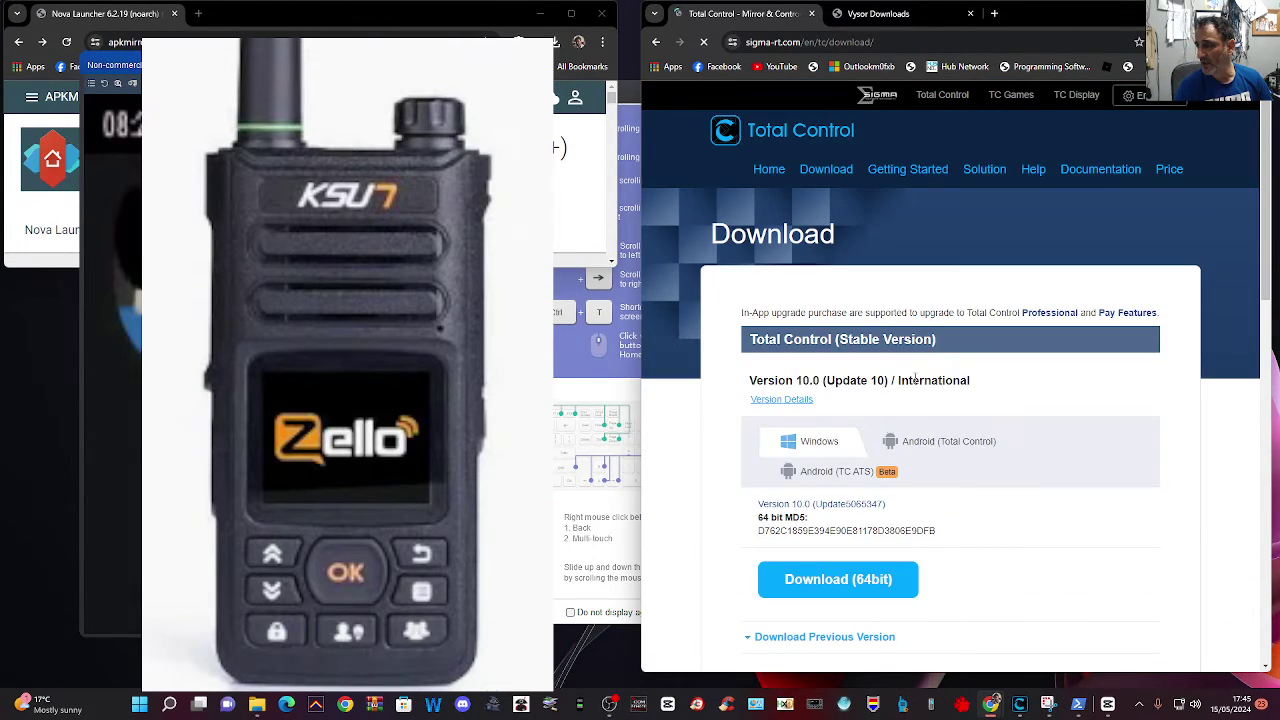
pyautogui.scroll(-2, 910, 380)
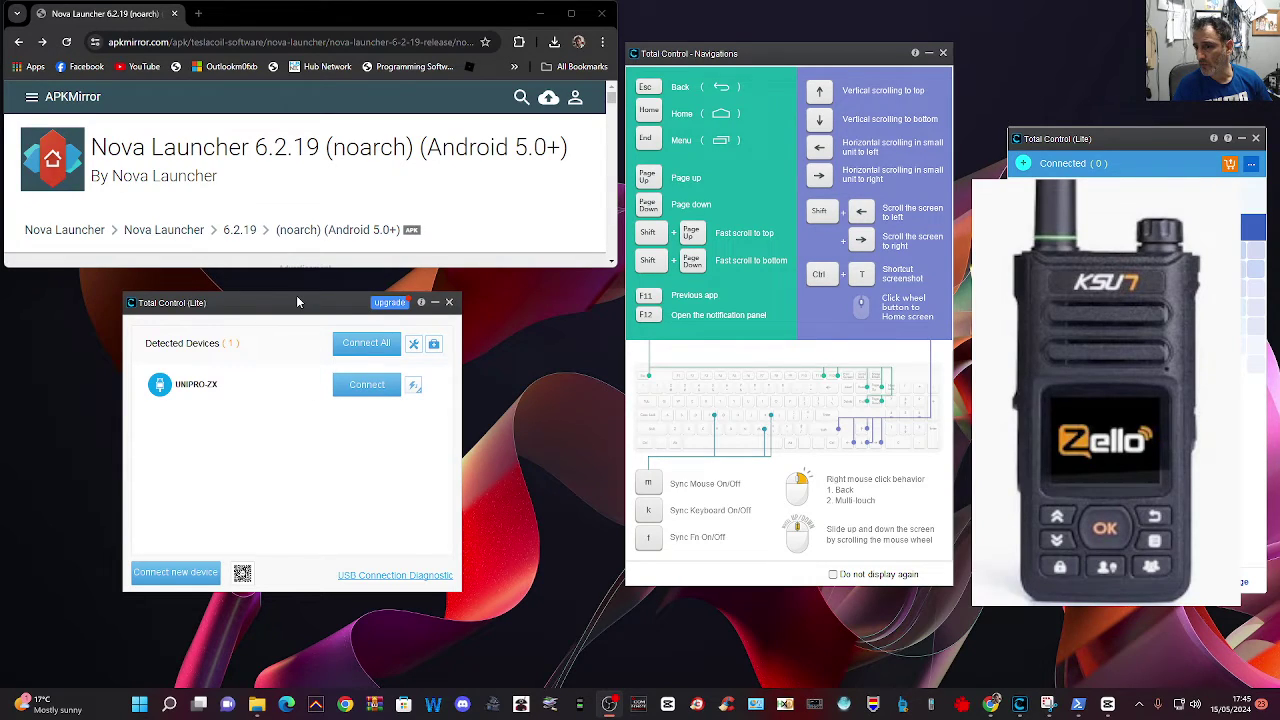
# Connect the UNIPRO-ZX radio and shrink its mirror window below the APKMirror page
pyautogui.moveTo(297, 302)
pyautogui.mouseDown()
pyautogui.moveTo(282, 304)
pyautogui.moveTo(290, 316)
pyautogui.moveTo(282, 304)
pyautogui.mouseUp()
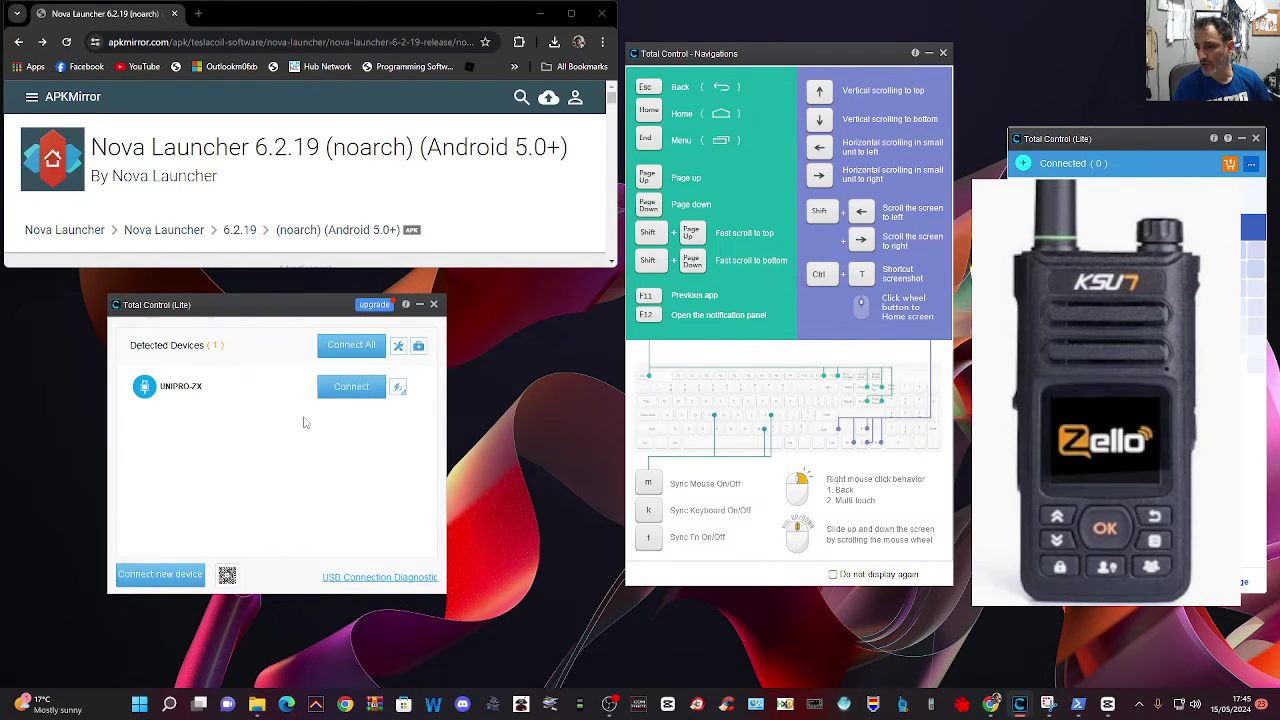
pyautogui.click(338, 391)
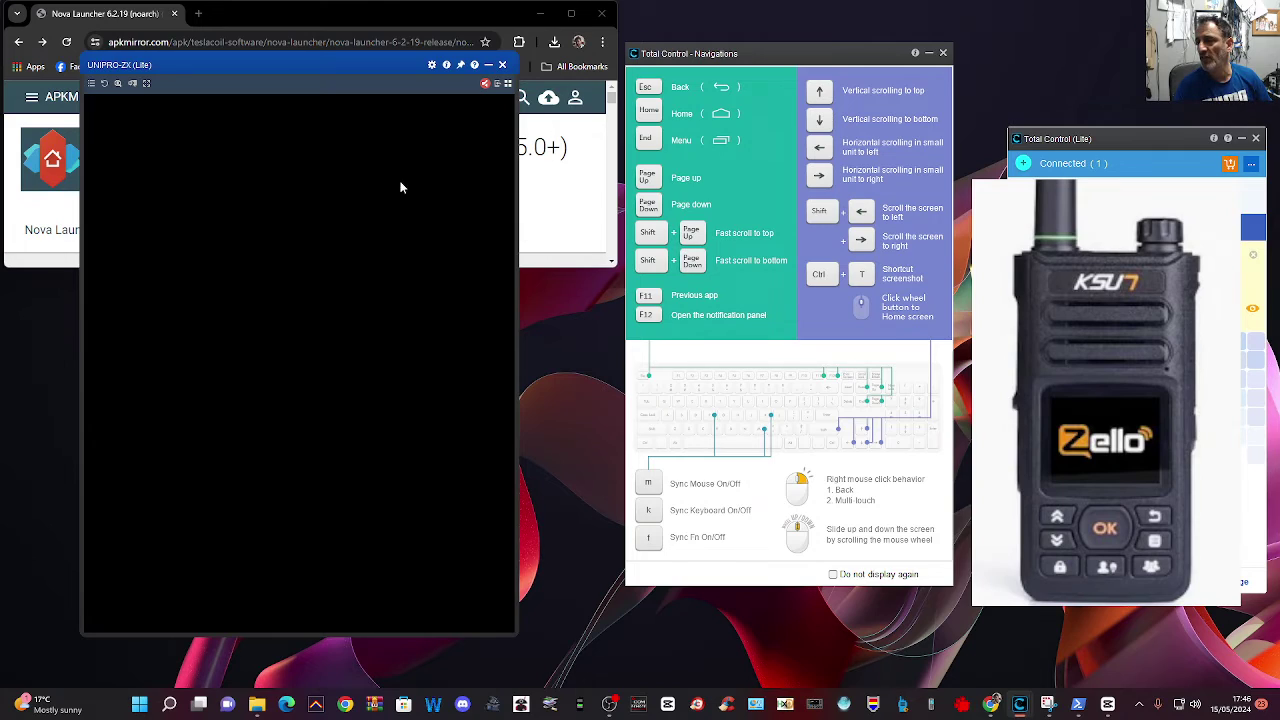
pyautogui.moveTo(318, 60); pyautogui.dragTo(297, 88)
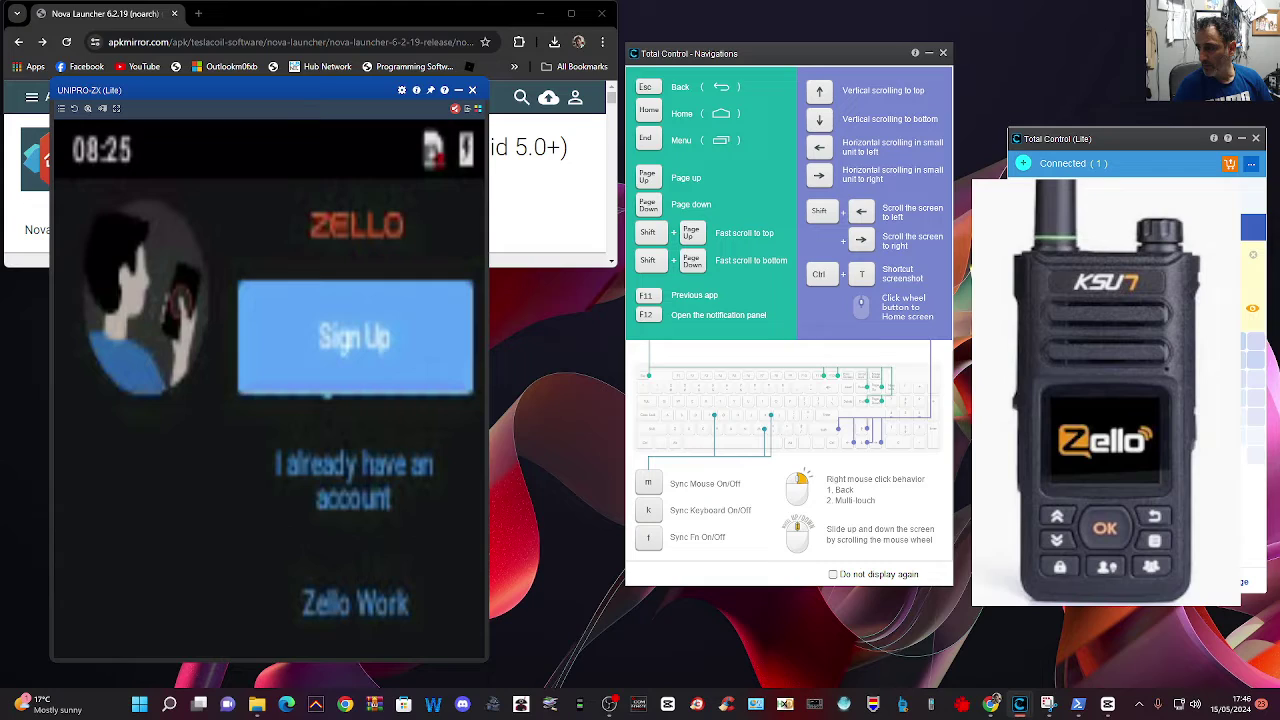
pyautogui.moveTo(306, 80); pyautogui.dragTo(306, 540)
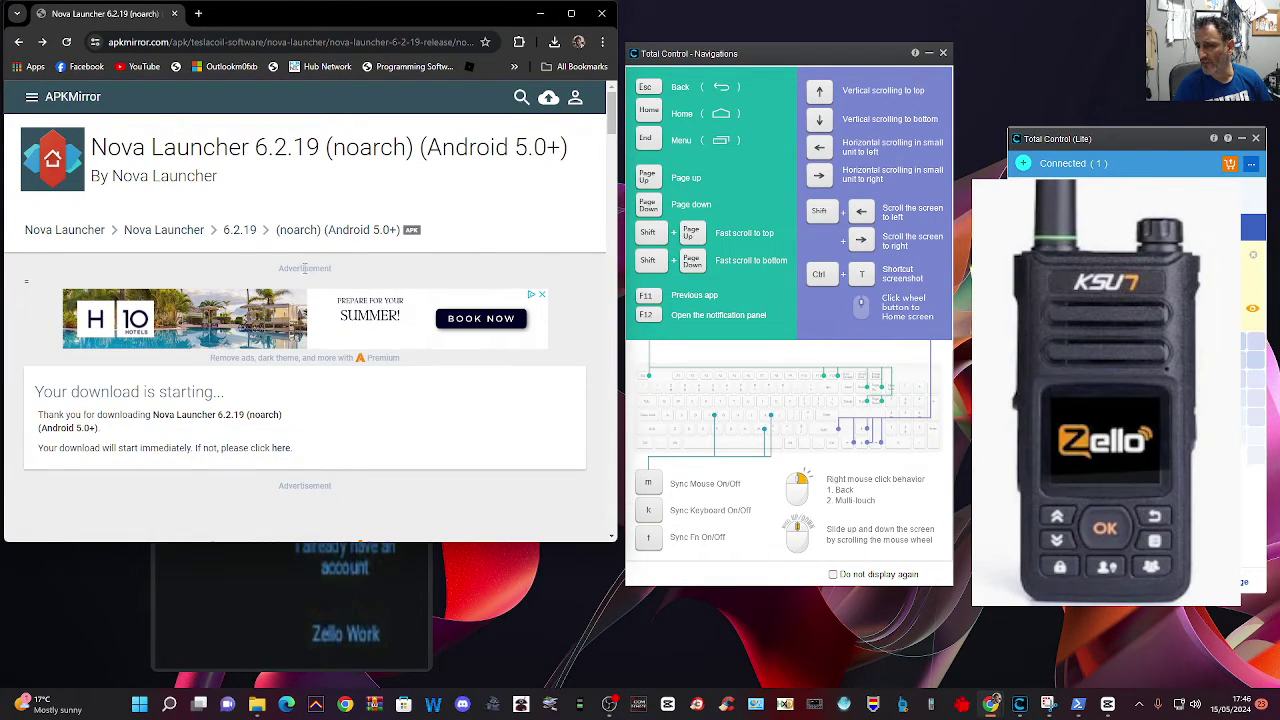
# Open the Nova Launcher 6.2.19 noarch variant page on APKMirror
pyautogui.scroll(-5, 386, 277)
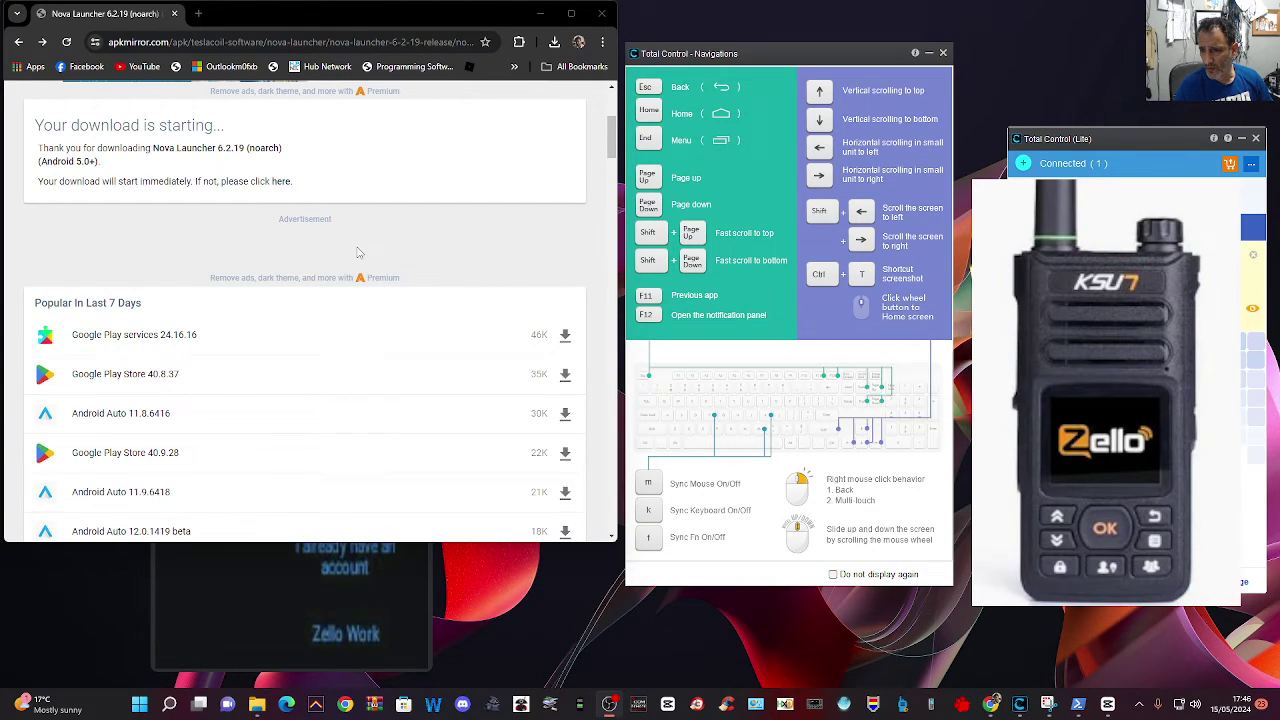
pyautogui.scroll(-2, 358, 252)
pyautogui.scroll(5, 360, 252)
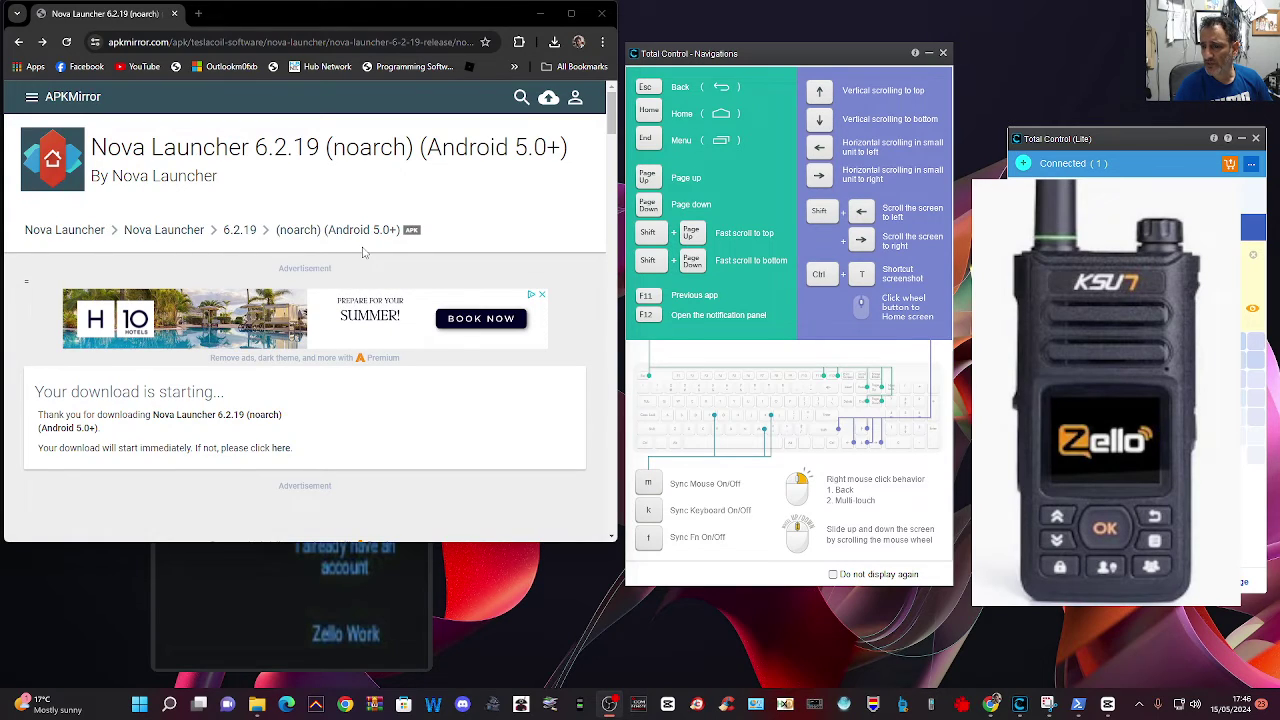
pyautogui.scroll(-3, 364, 252)
pyautogui.scroll(-2, 364, 250)
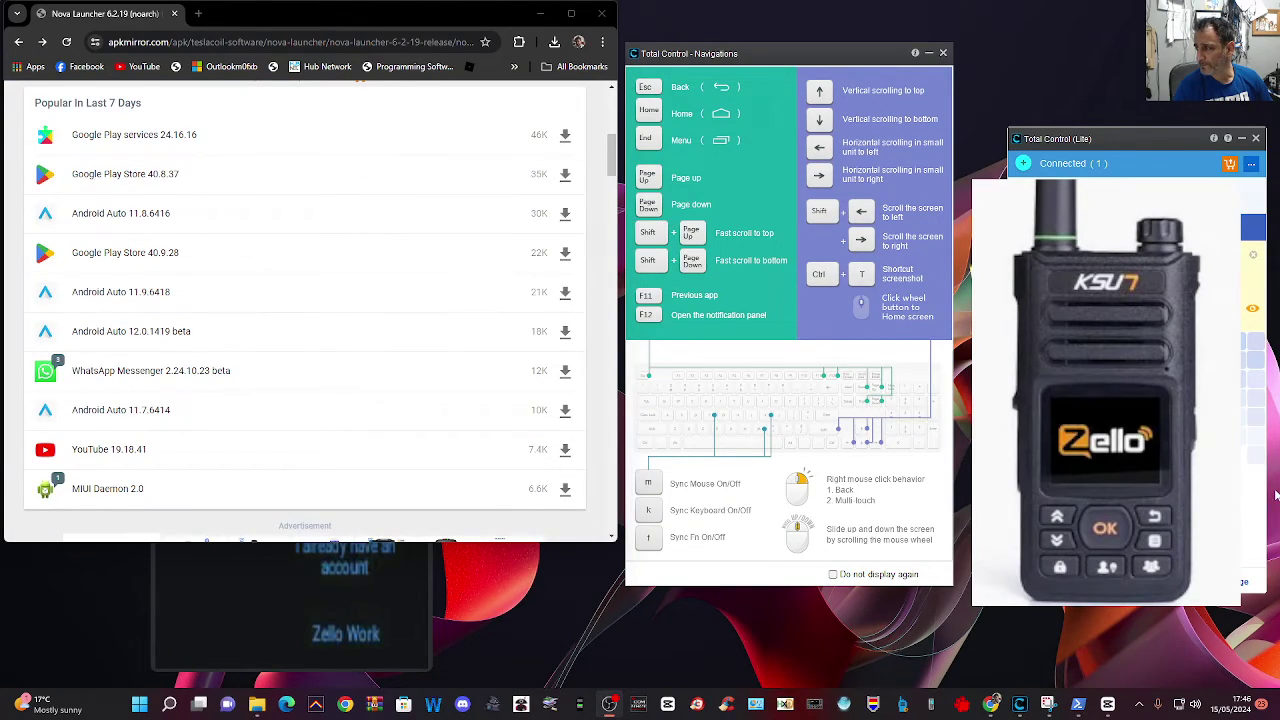
pyautogui.scroll(-4, 305, 310)
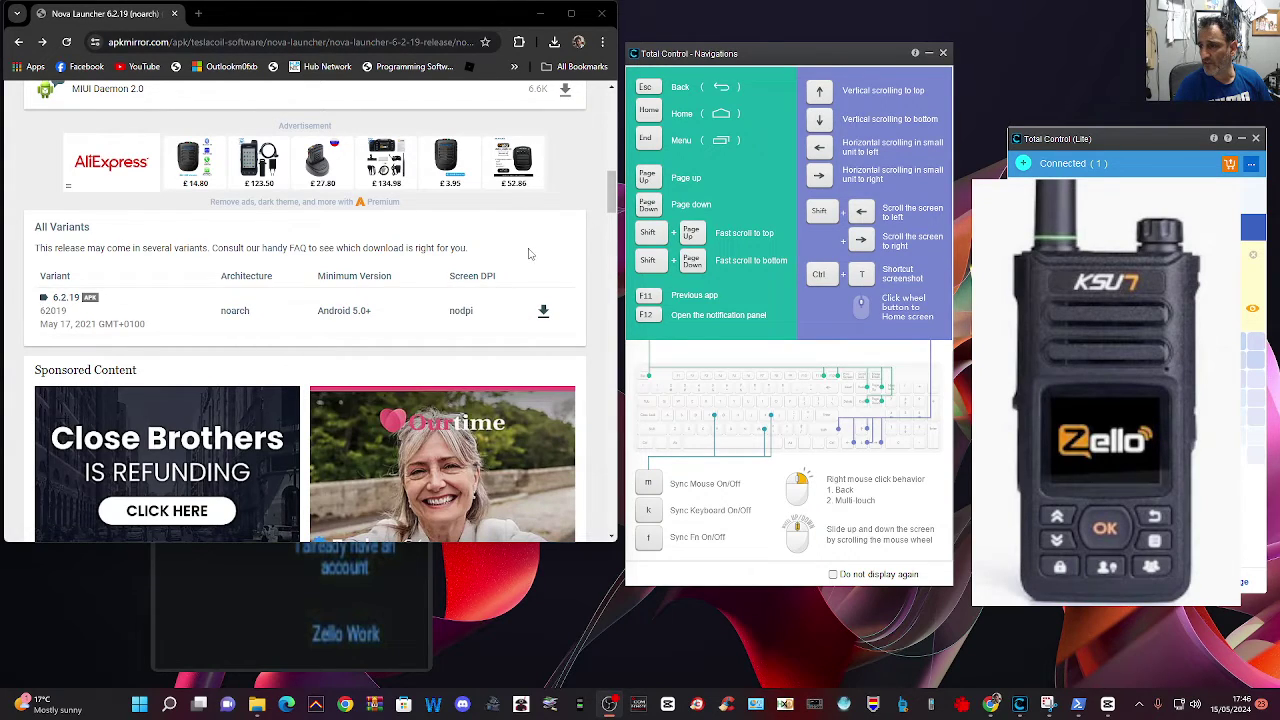
pyautogui.click(545, 312)
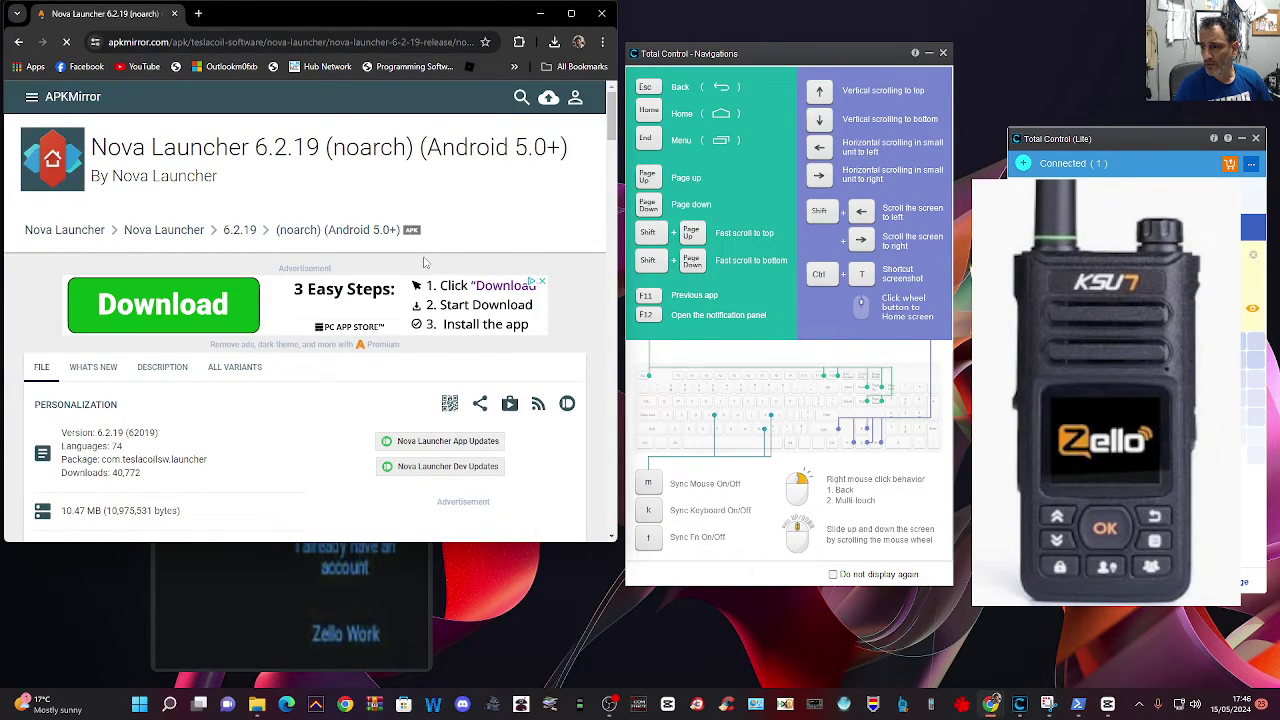
# Go to the Nova Launcher 6.2.19 release page
pyautogui.scroll(-3, 440, 250)
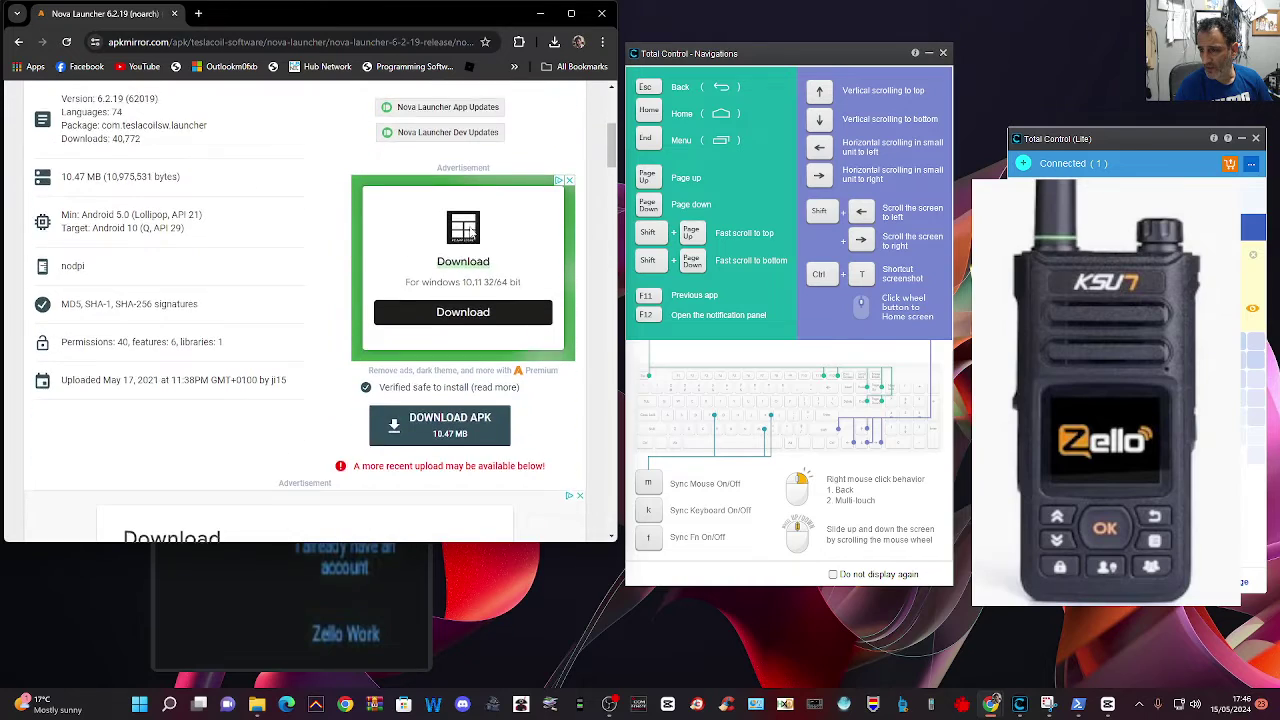
pyautogui.scroll(-9, 472, 232)
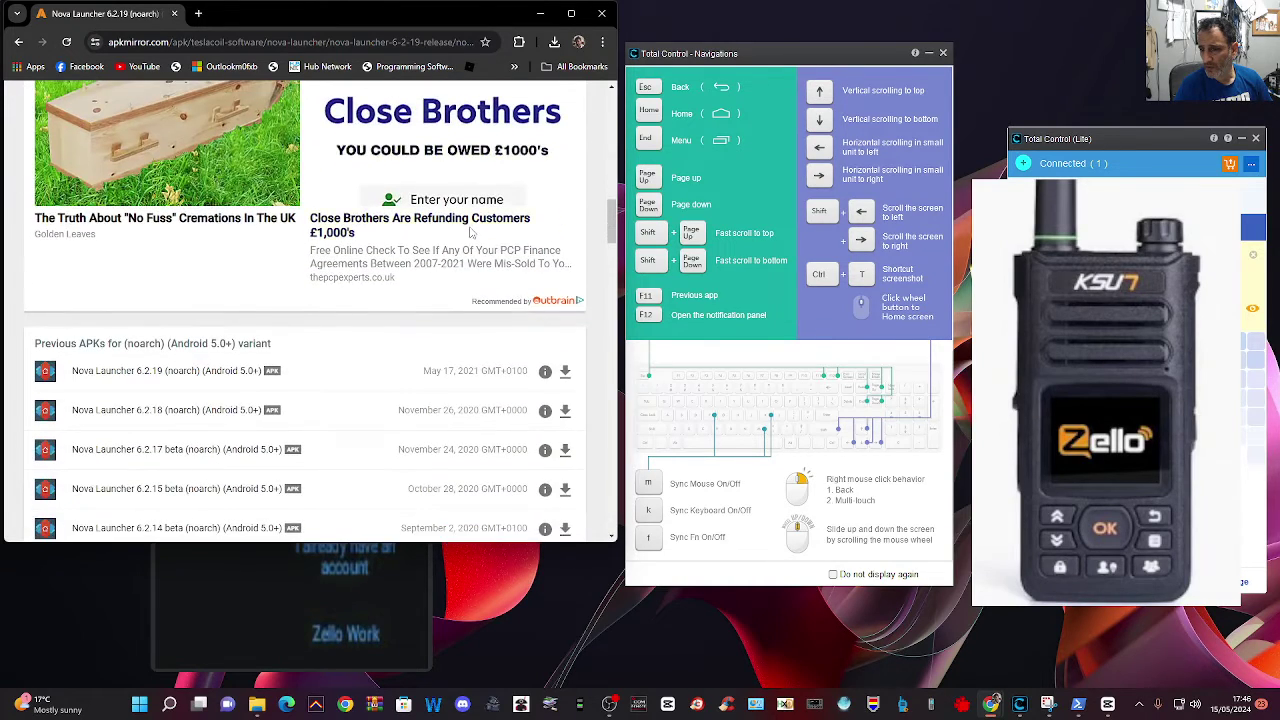
pyautogui.scroll(-10, 472, 232)
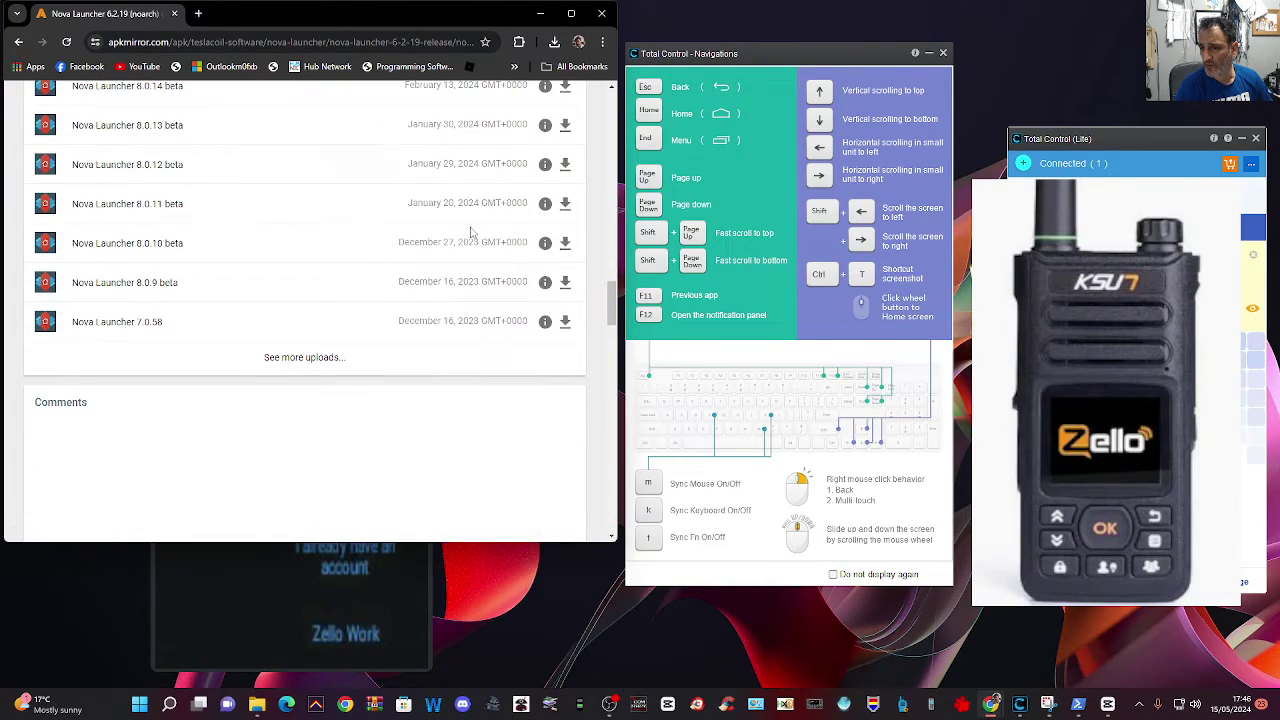
pyautogui.scroll(-4, 472, 232)
pyautogui.scroll(10, 474, 232)
pyautogui.scroll(3, 474, 232)
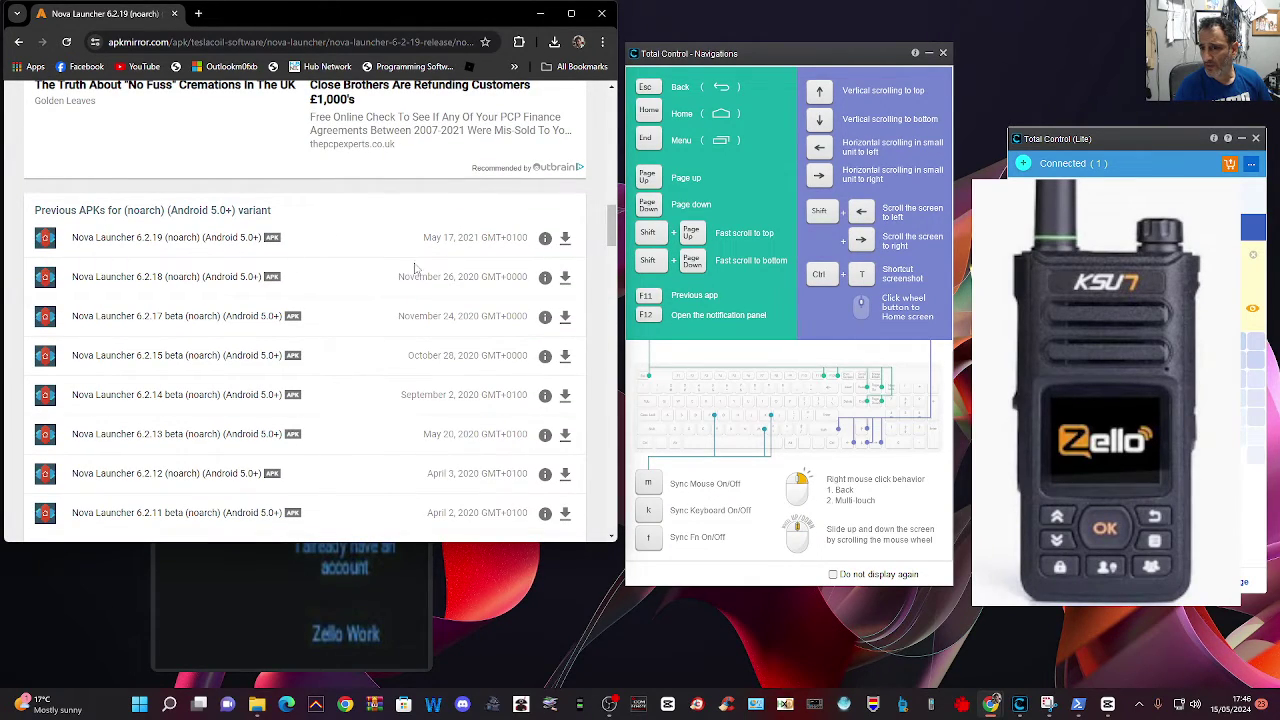
pyautogui.click(565, 240)
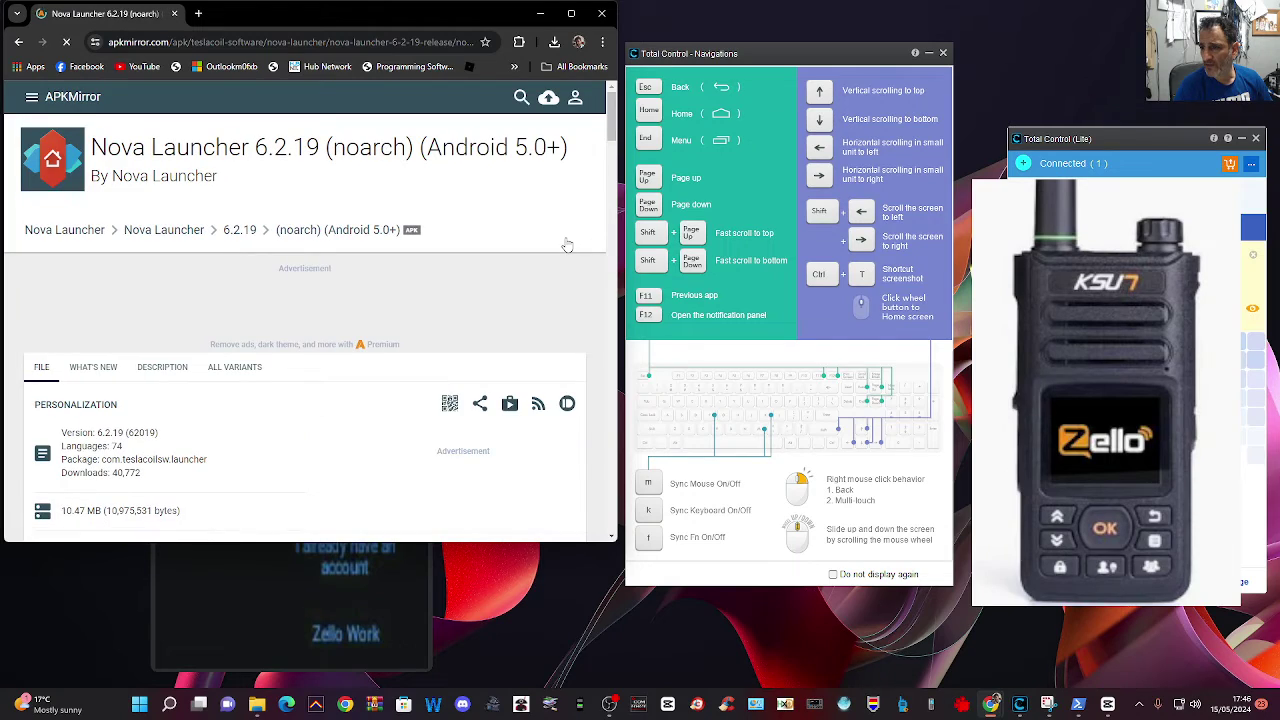
# Start the Nova Launcher 6.2.19 (Android 5.0+) APK download
pyautogui.scroll(-2, 527, 249)
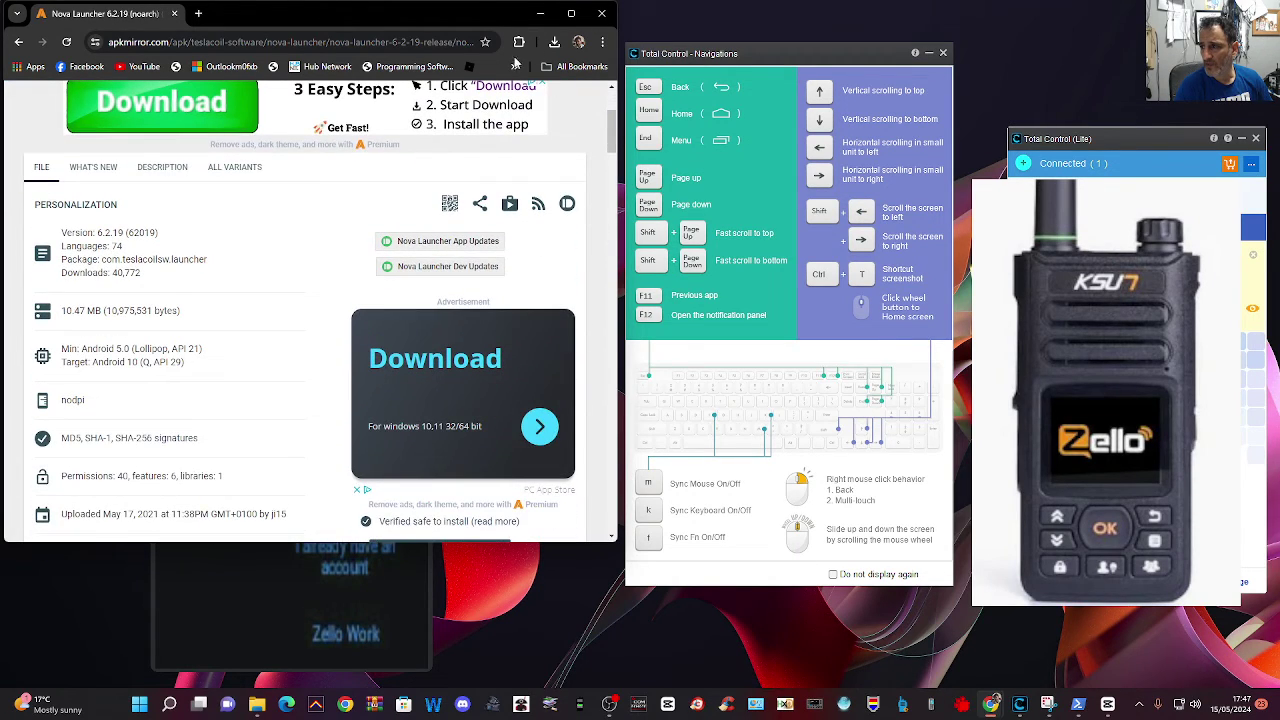
pyautogui.scroll(-5, 549, 240)
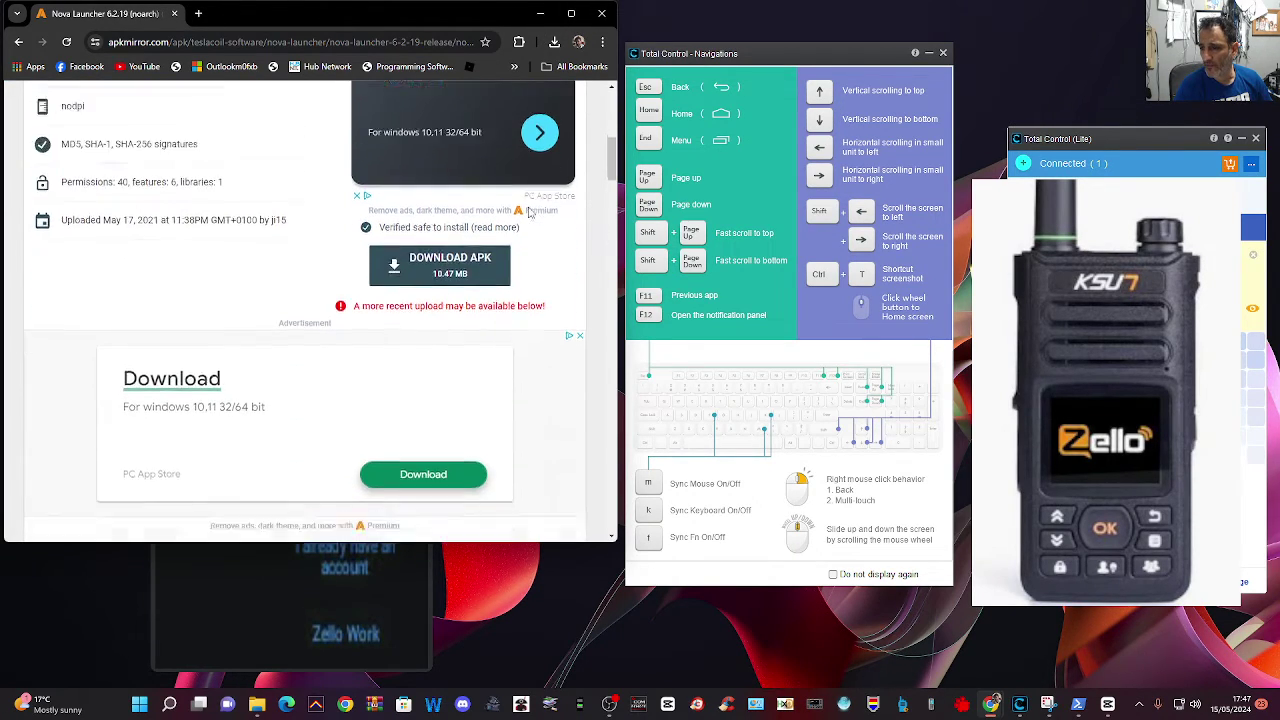
pyautogui.scroll(3, 531, 213)
pyautogui.scroll(1, 529, 210)
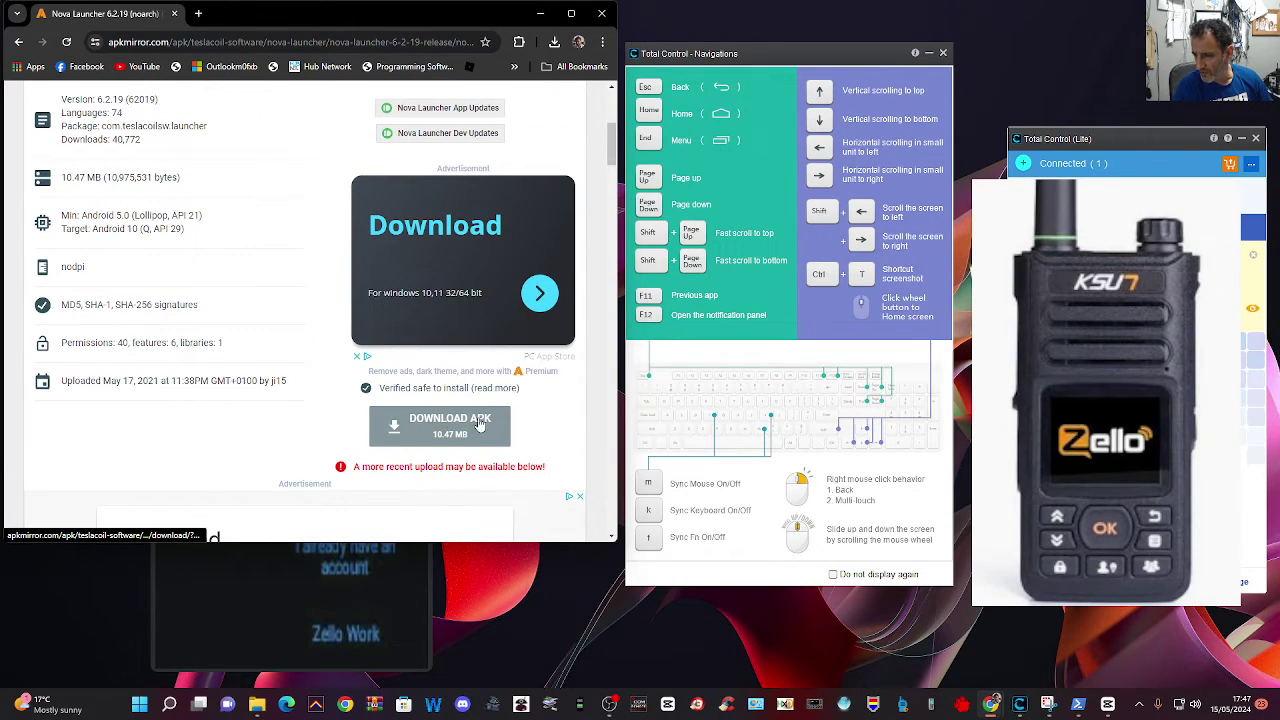
pyautogui.click(426, 432)
pyautogui.scroll(2, 400, 300)
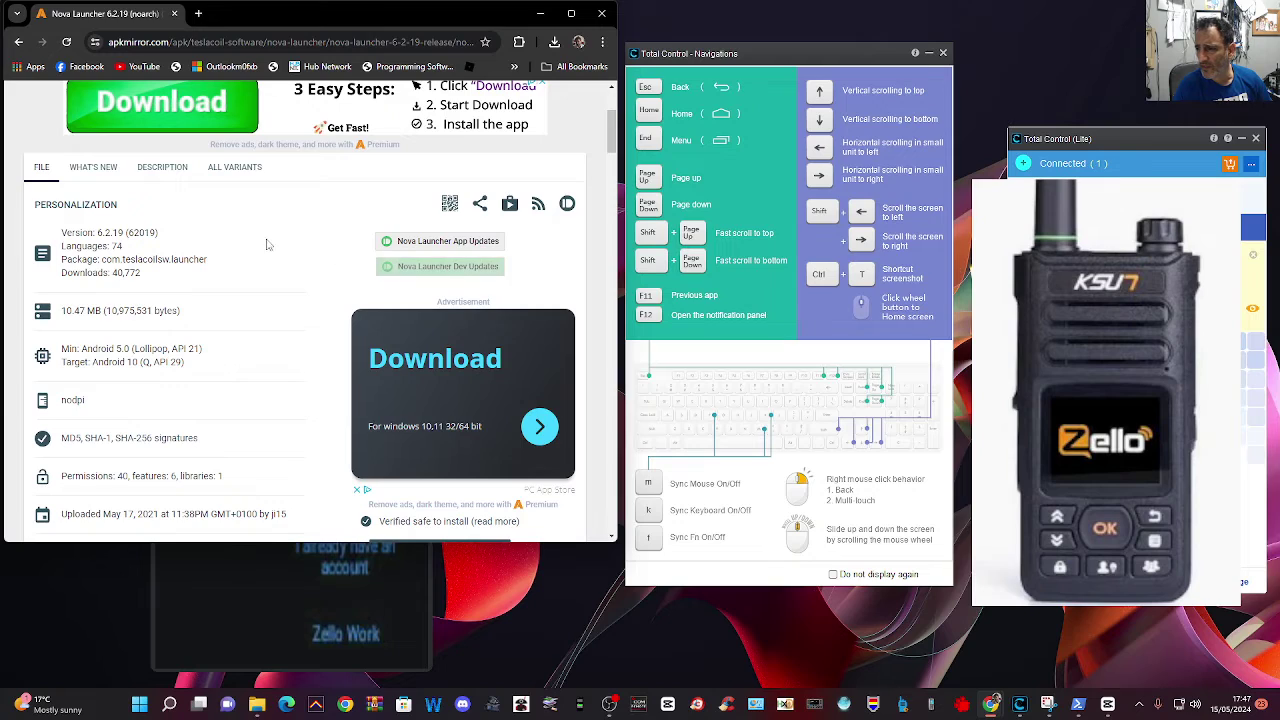
pyautogui.scroll(-3, 250, 258)
pyautogui.click(434, 362)
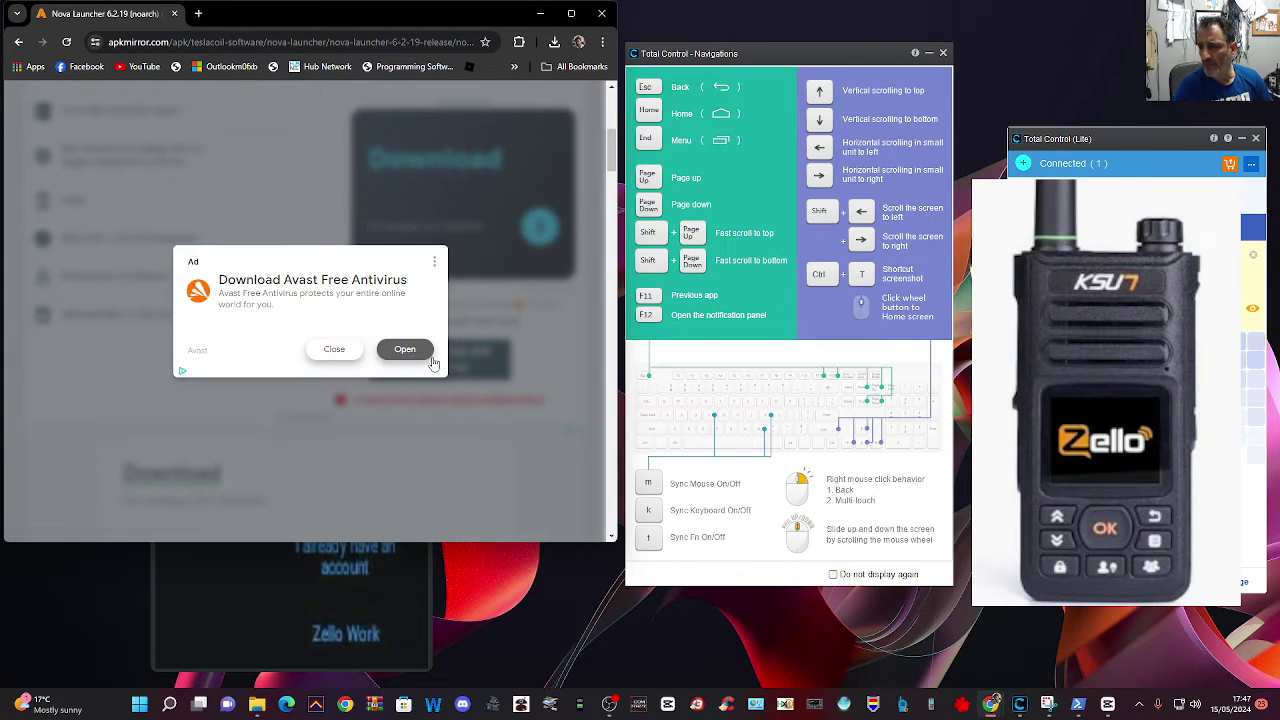
# Dismiss the Avast ad and show the downloaded Nova Launcher 6.2.19 APK in its Downloads folder
pyautogui.click(335, 350)
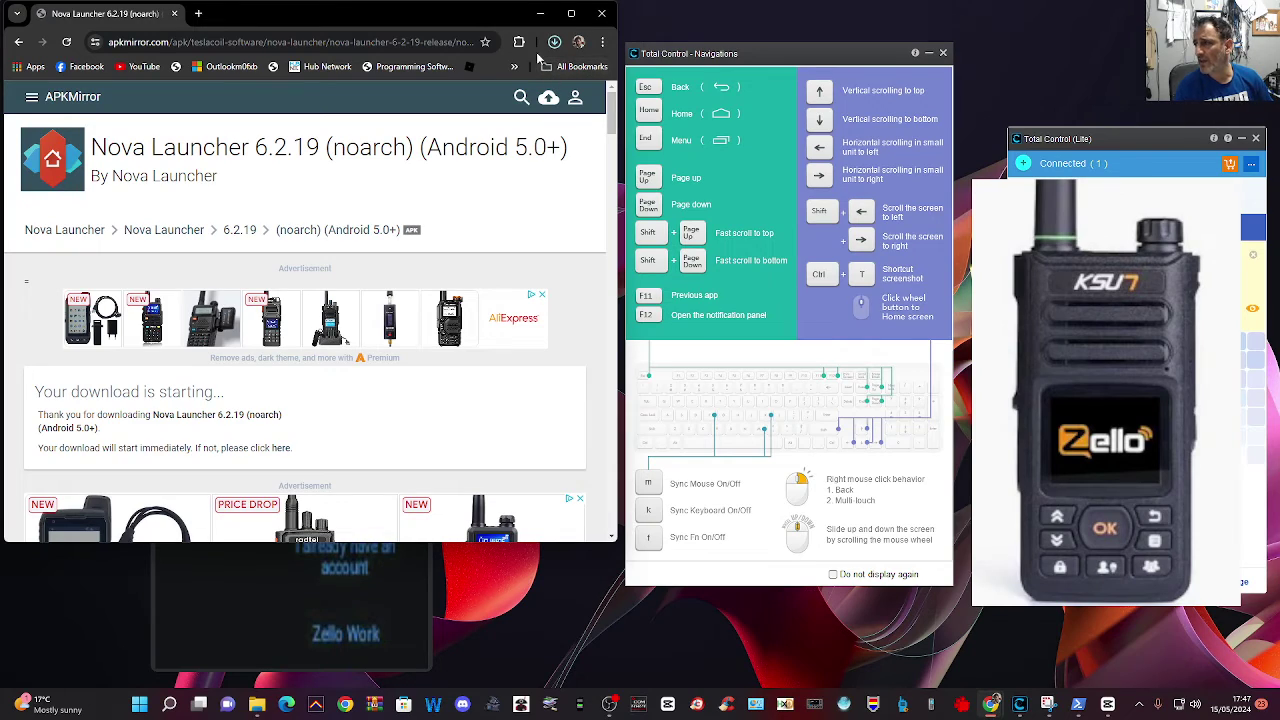
pyautogui.moveTo(453, 22); pyautogui.dragTo(454, 60)
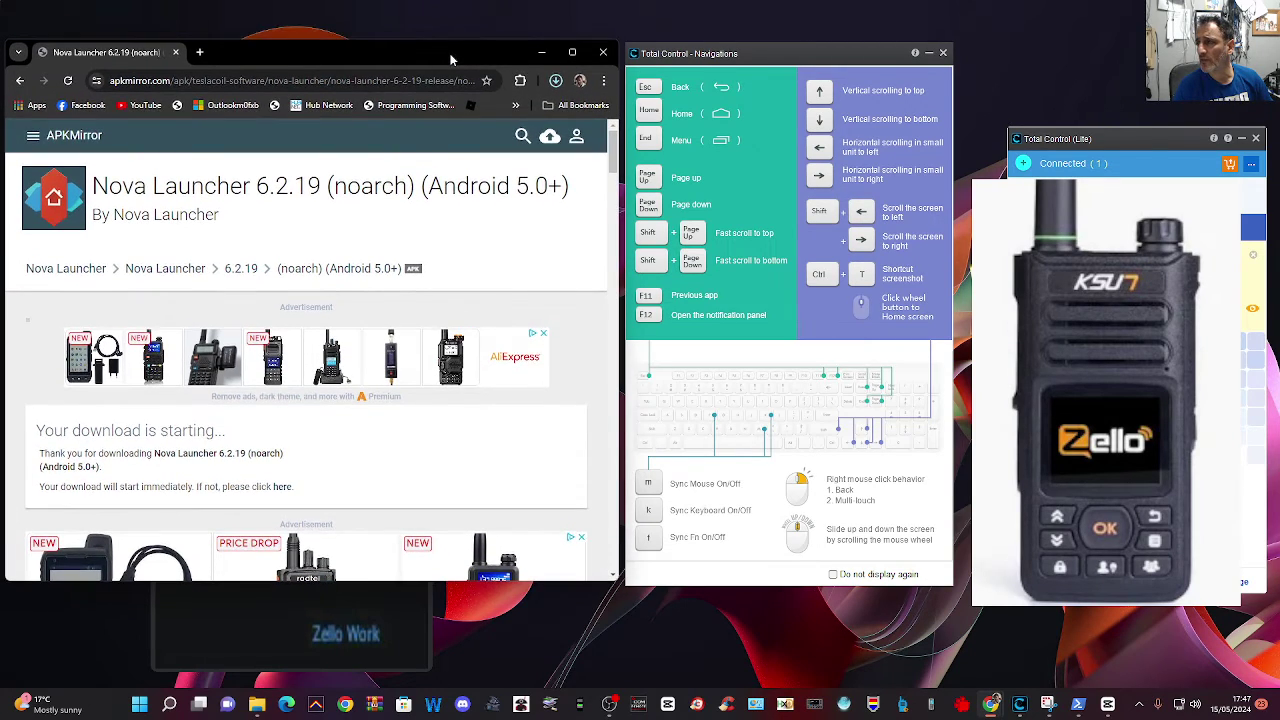
pyautogui.click(556, 80)
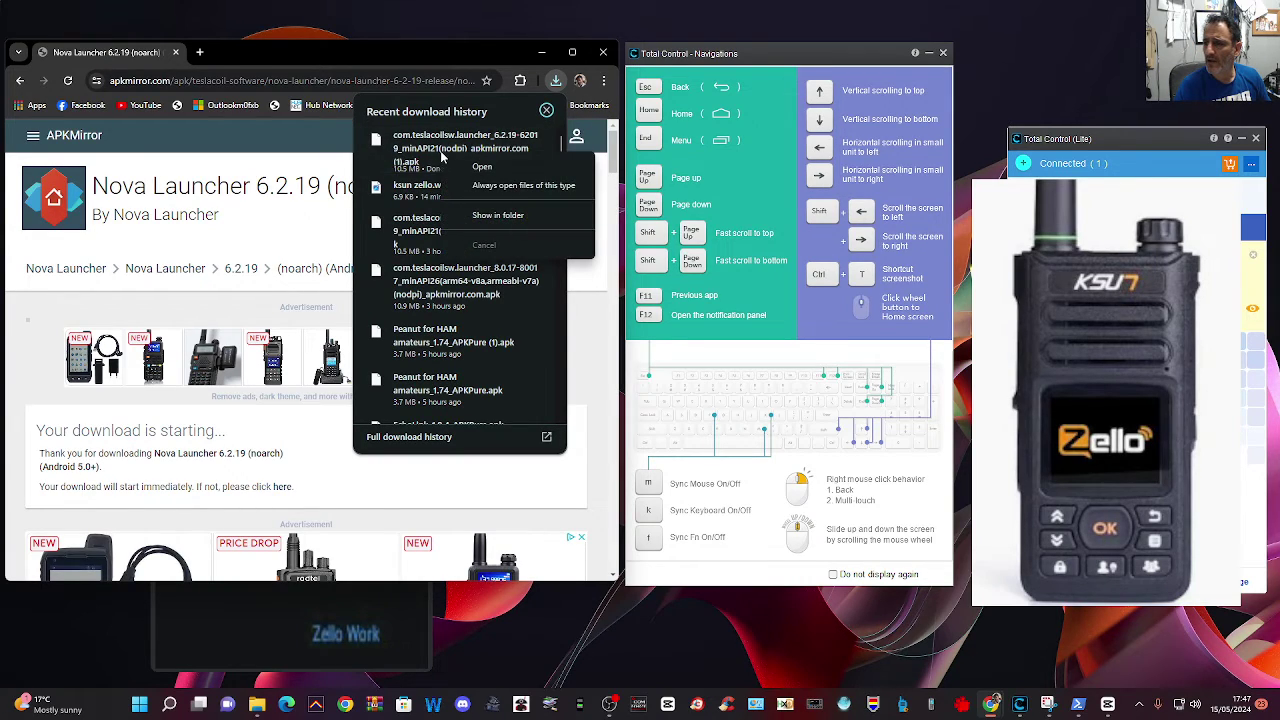
pyautogui.click(516, 227)
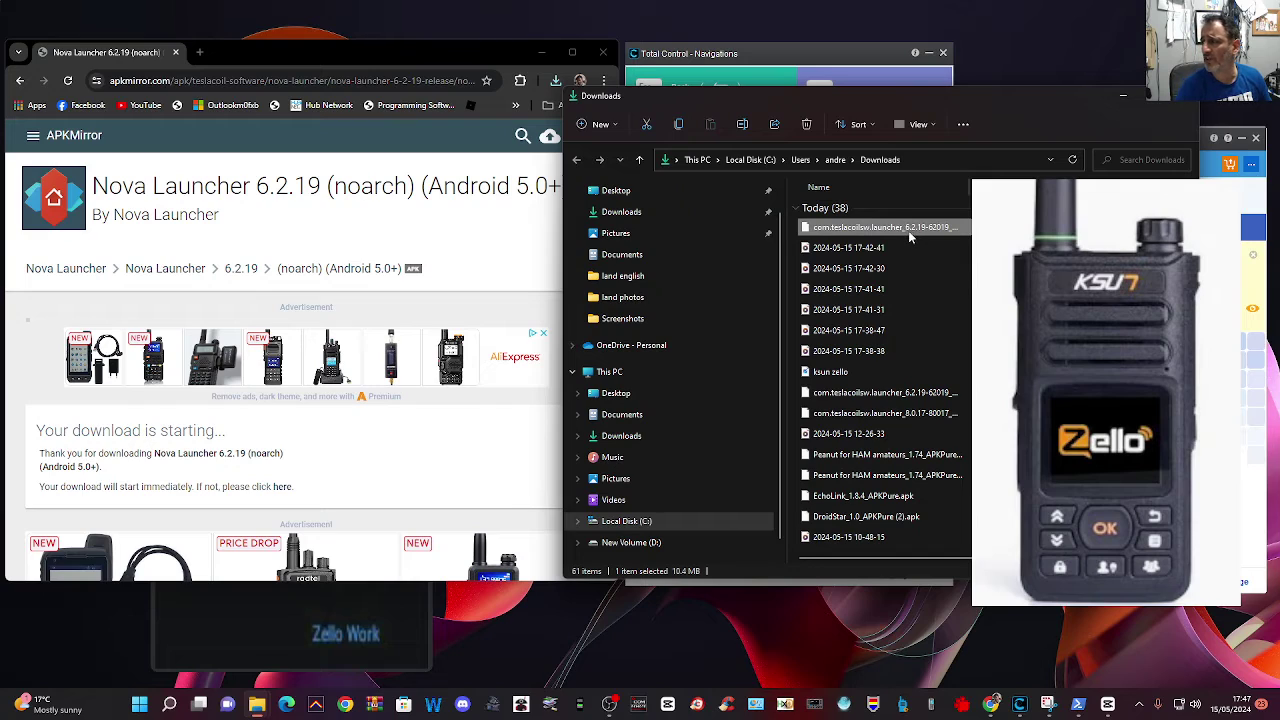
# Widen and raise the radio's mirror window, then drop the Nova Launcher APK onto it
pyautogui.moveTo(887, 104); pyautogui.dragTo(915, 98)
pyautogui.click(380, 613)
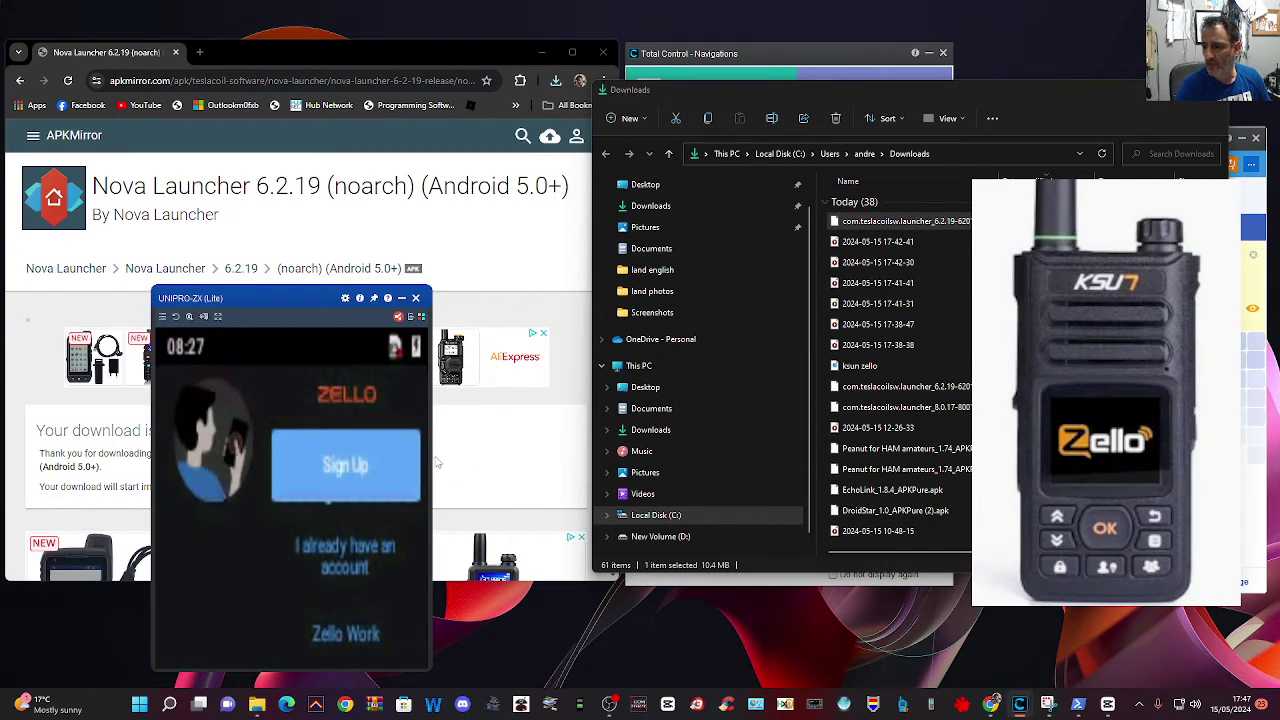
pyautogui.moveTo(435, 456); pyautogui.dragTo(544, 455)
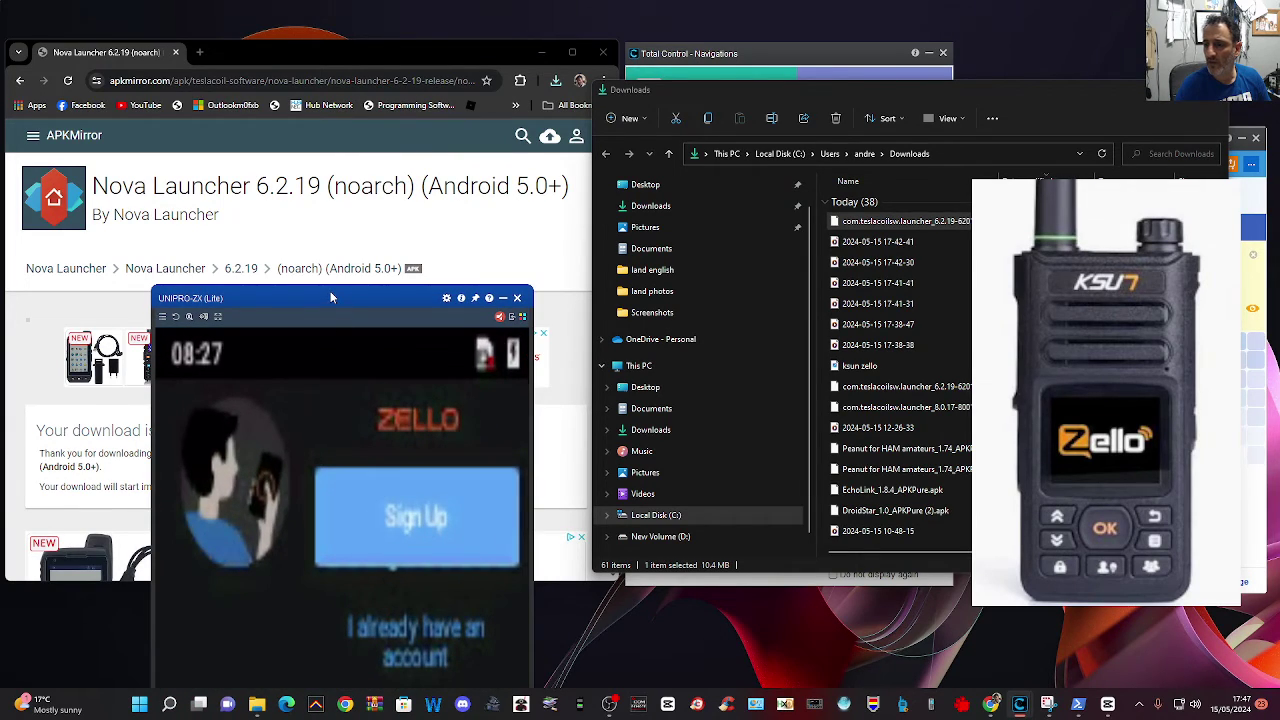
pyautogui.moveTo(330, 291); pyautogui.dragTo(278, 175)
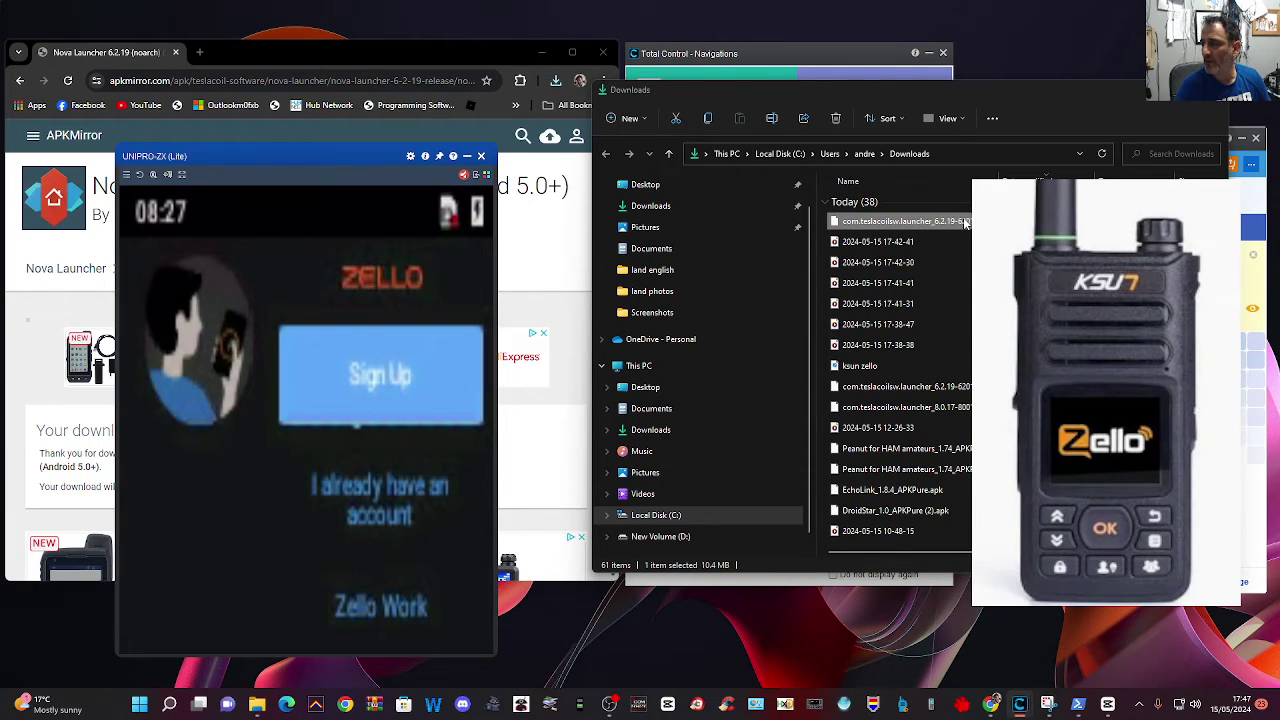
pyautogui.moveTo(965, 224); pyautogui.dragTo(312, 470)
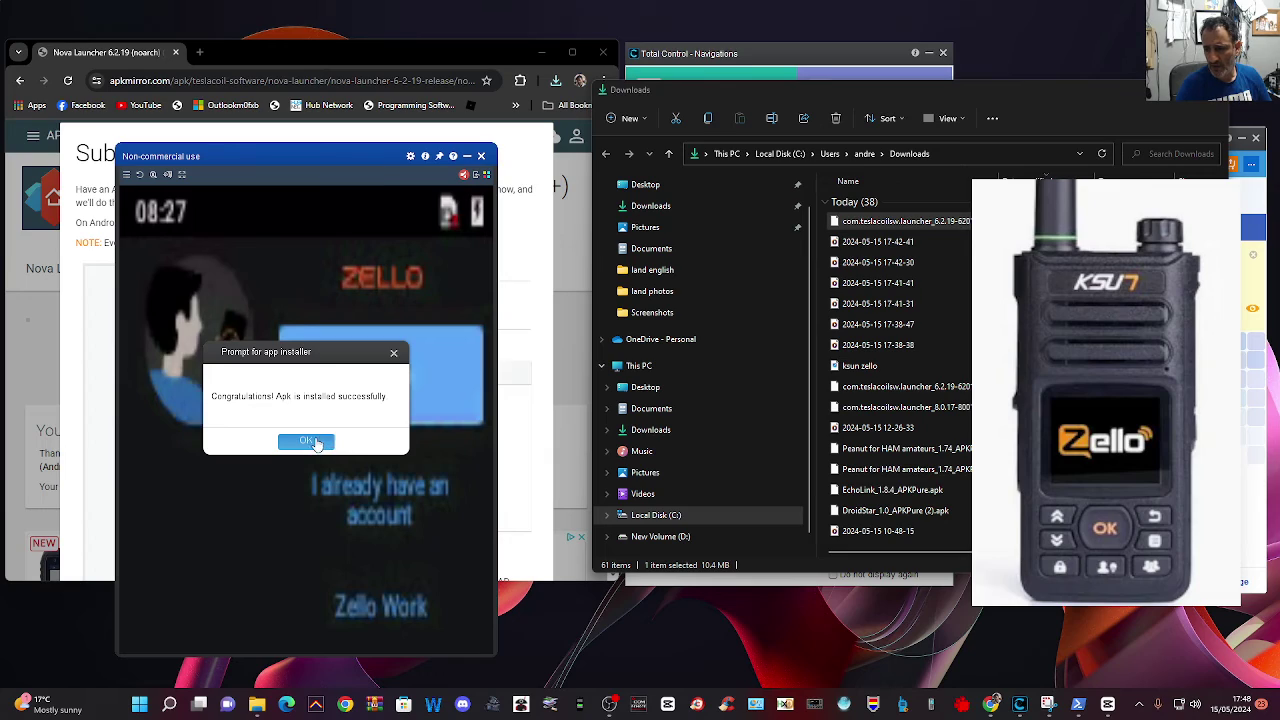
# Confirm the successful install, enlarge the mirror window, and bring up the radio's home screen
pyautogui.click(314, 442)
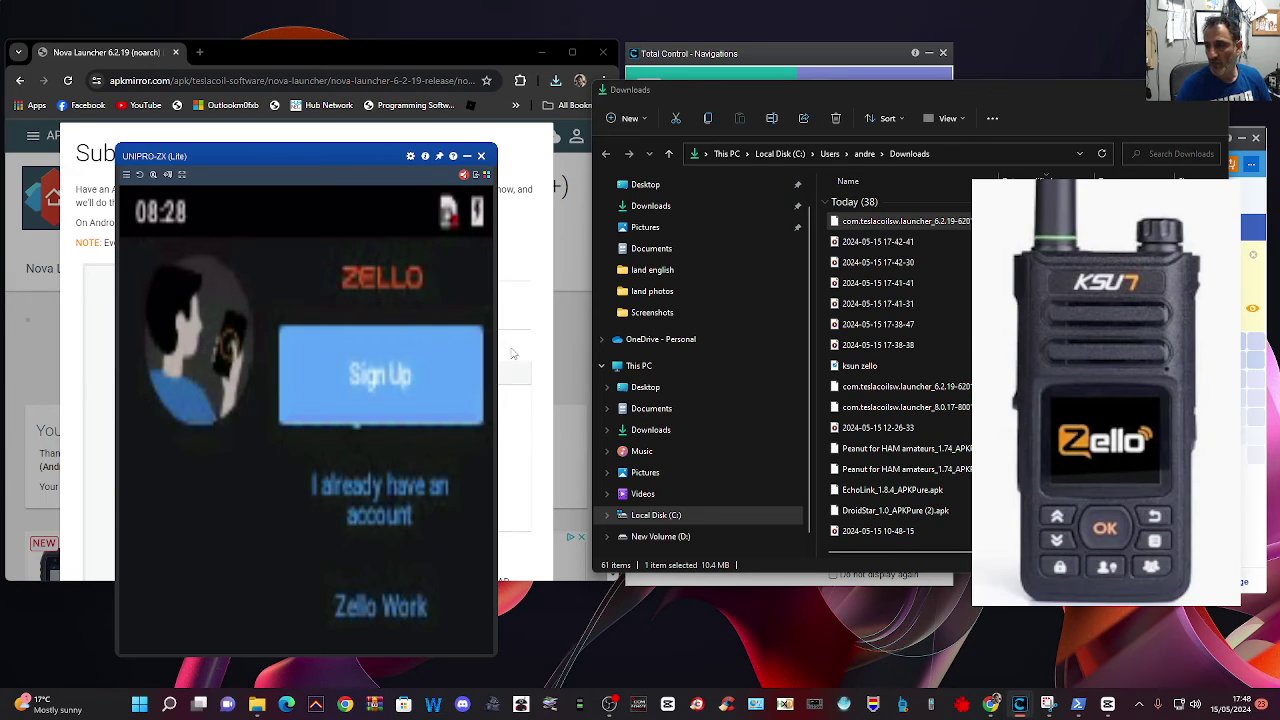
pyautogui.moveTo(495, 317); pyautogui.dragTo(527, 317)
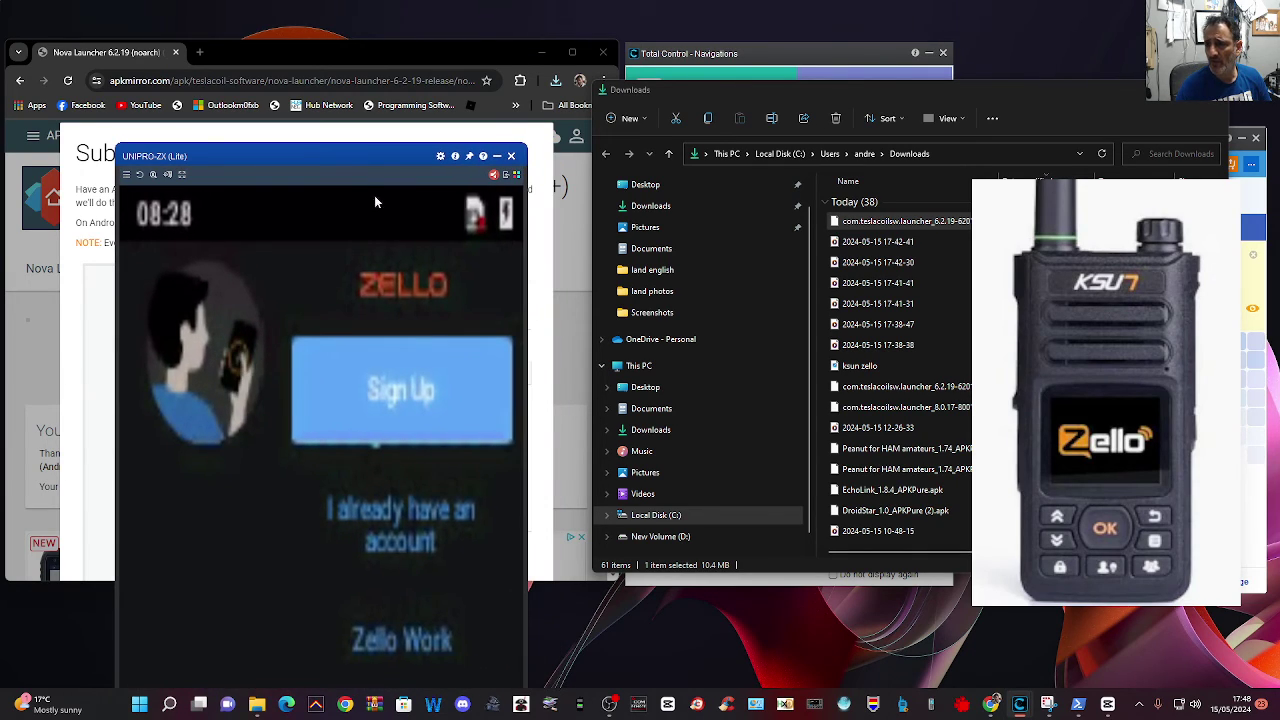
pyautogui.moveTo(347, 148); pyautogui.dragTo(351, 124)
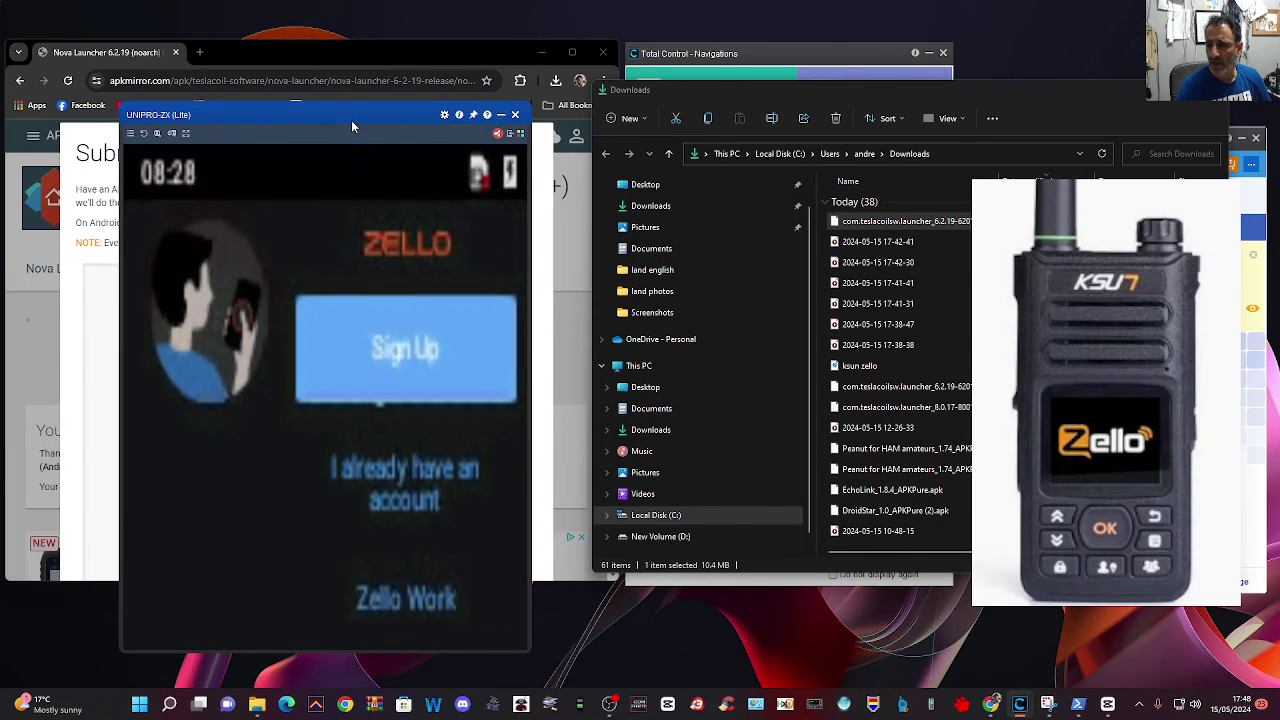
pyautogui.click(347, 349)
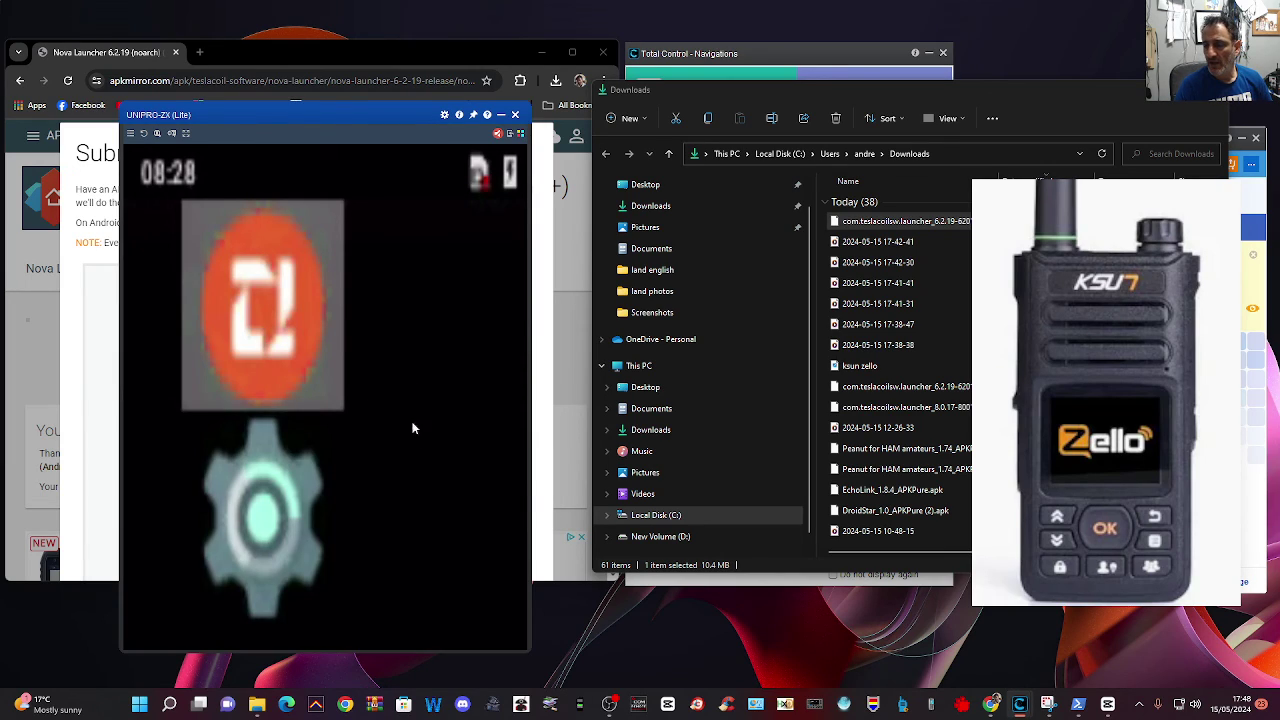